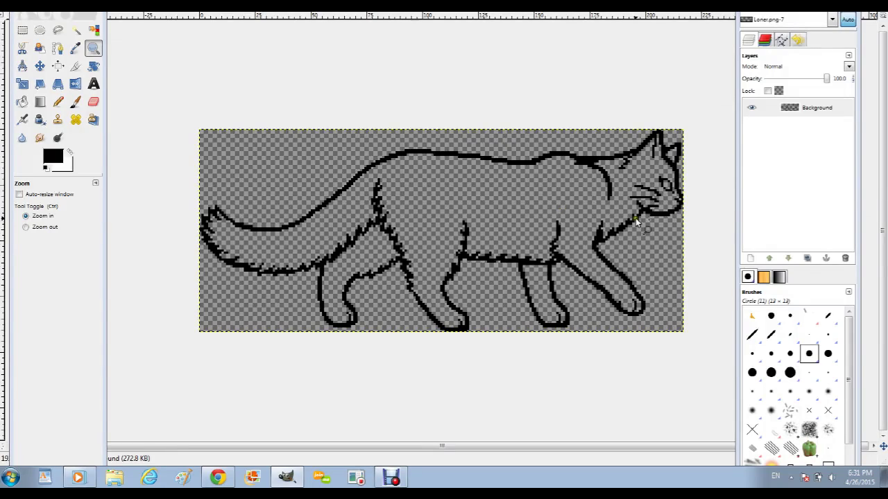
Step: Add a new layer named 'fur' and move it below the cat line art
click(749, 258)
text(fu)
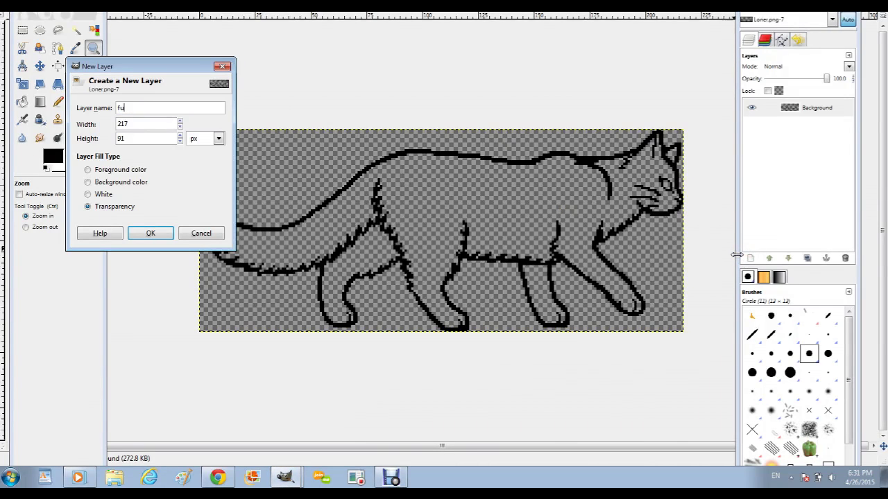
key(Return)
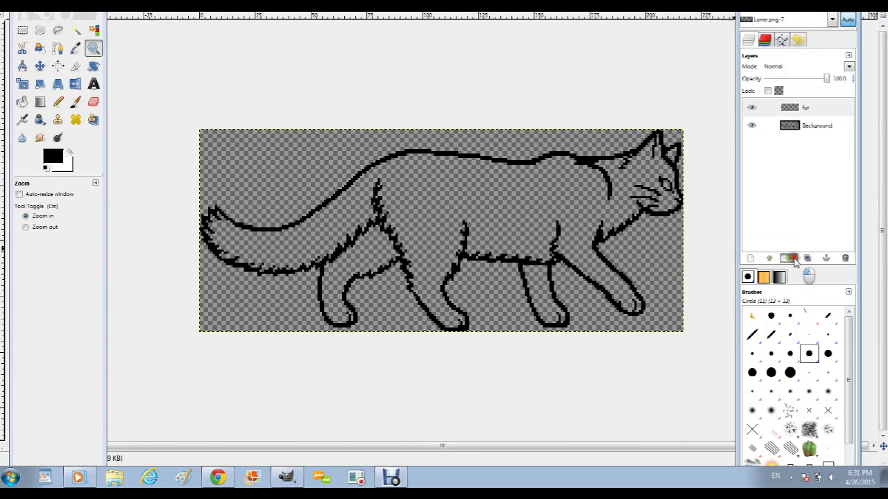
click(788, 258)
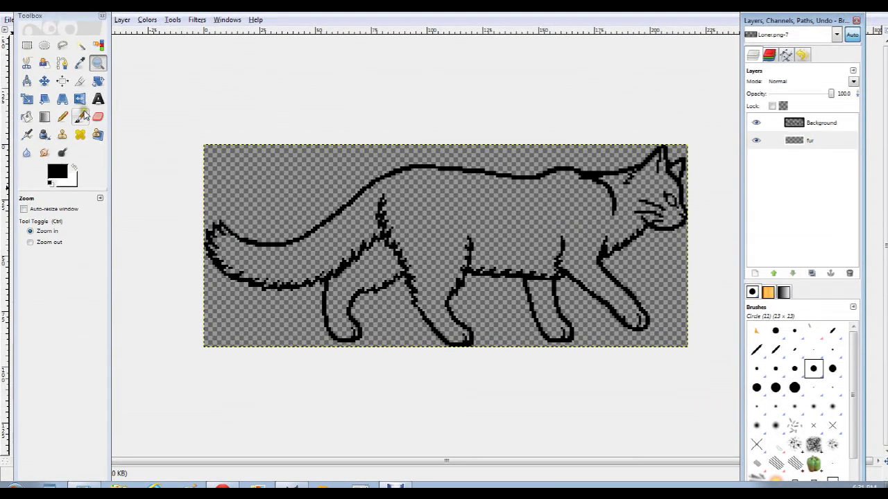
Step: Bucket-fill the whole fur layer with a tan foreground colour
click(26, 127)
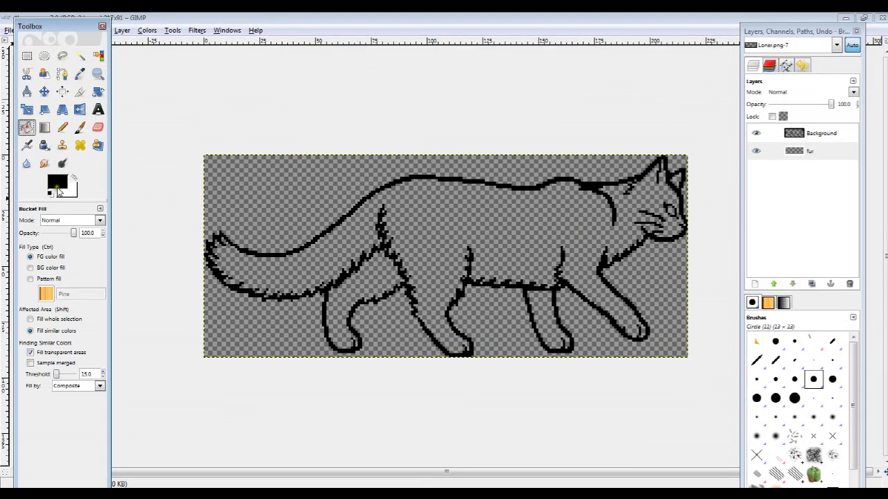
click(57, 182)
click(217, 243)
drag(217, 244, 218, 242)
drag(189, 202, 184, 202)
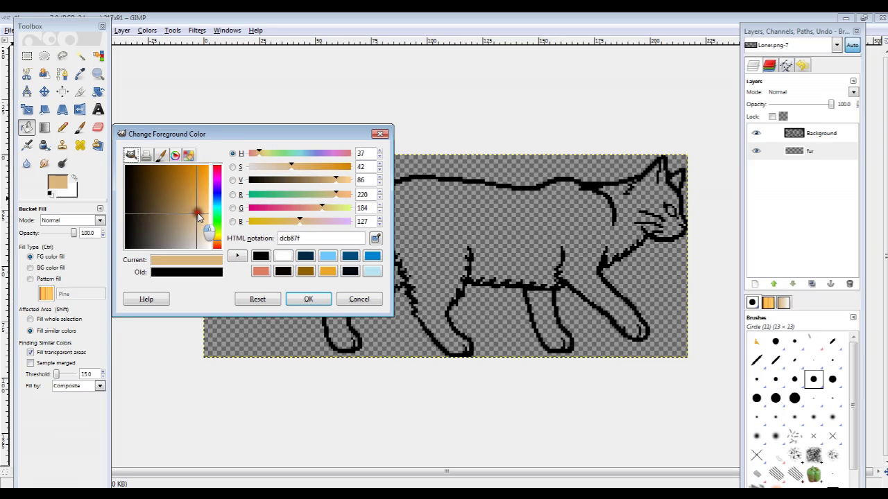
click(309, 299)
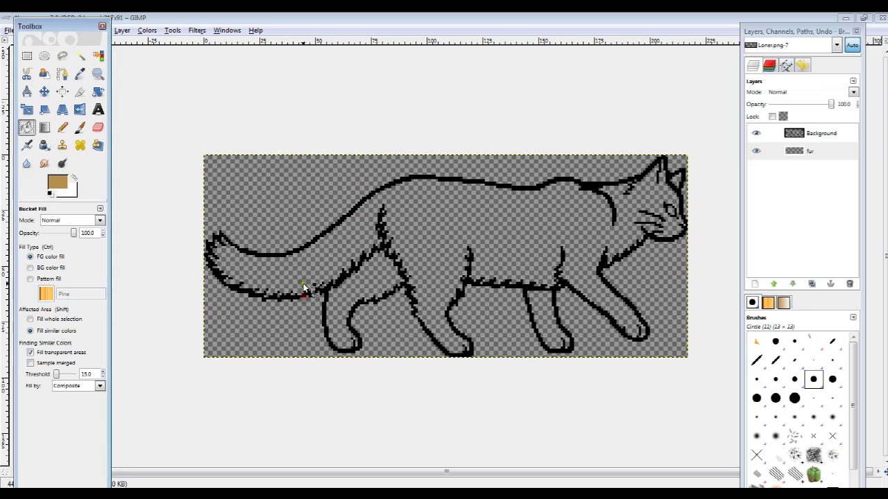
click(311, 295)
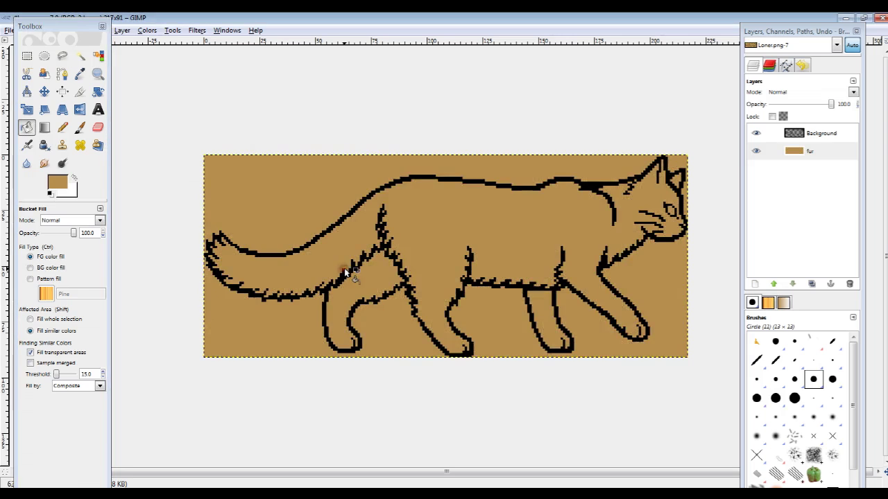
click(752, 285)
Step: Create the 'stripes' layer, set dark brown 7b571d, and use the Pencil at scale 0.01
text(stripes)
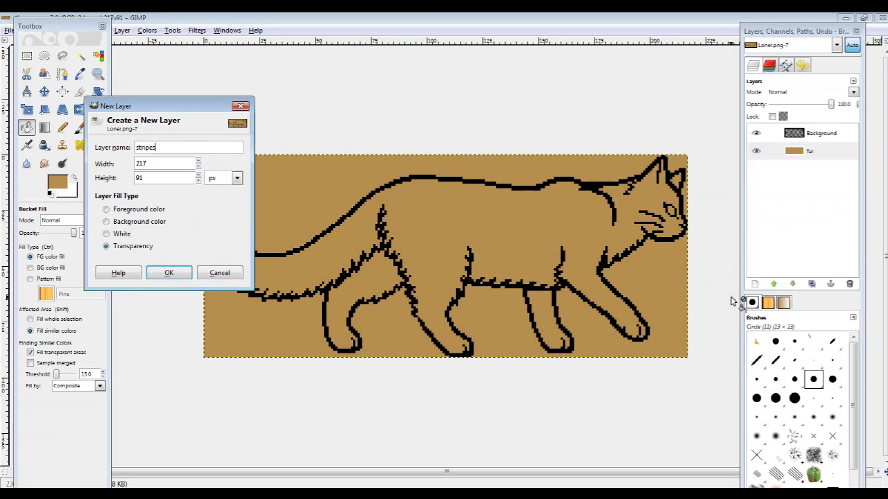
key(Return)
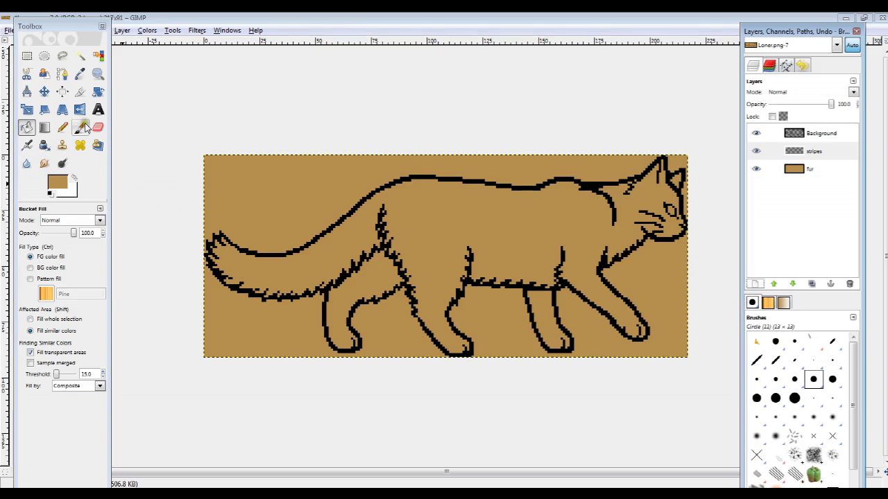
click(79, 127)
click(57, 182)
click(172, 189)
click(165, 185)
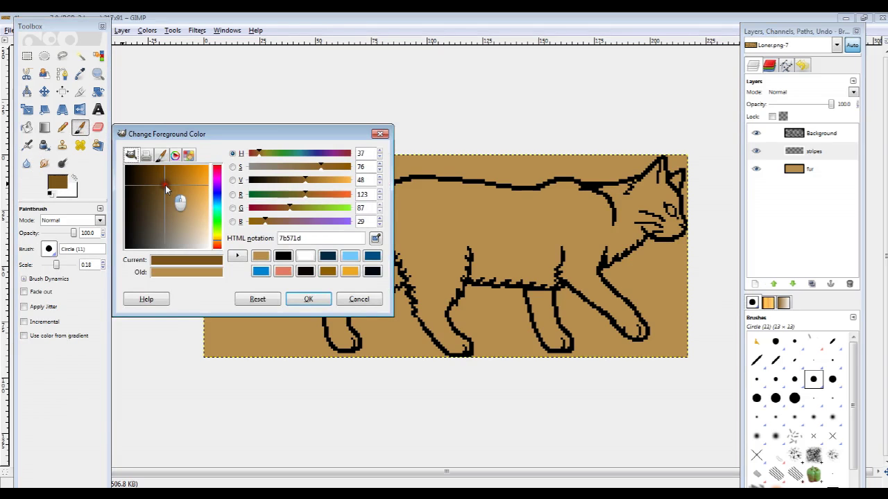
click(308, 298)
click(104, 267)
click(62, 127)
drag(77, 265, 43, 267)
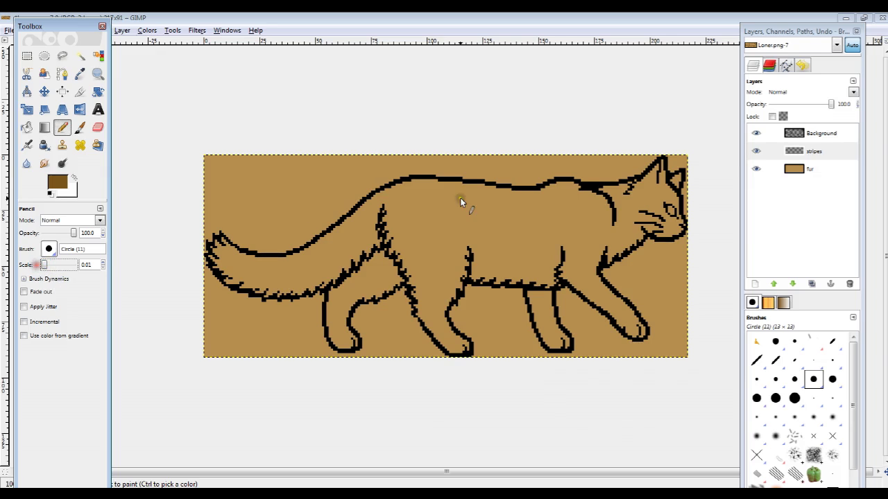
Step: Draw thin dark-brown stripes along the cat's back, sides and belly
mouse_move(501, 181)
mouse_down()
mouse_move(493, 223)
mouse_move(530, 258)
mouse_up()
drag(540, 206, 544, 229)
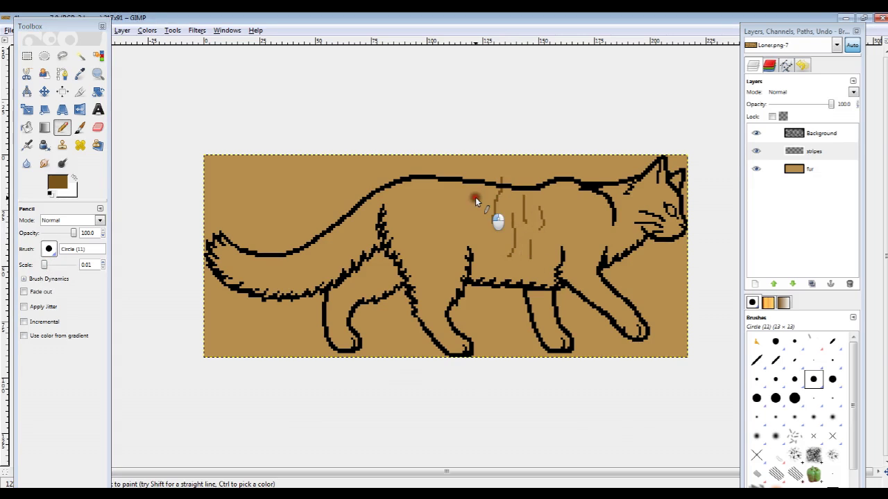
drag(488, 243, 485, 258)
drag(555, 182, 561, 208)
drag(543, 249, 541, 271)
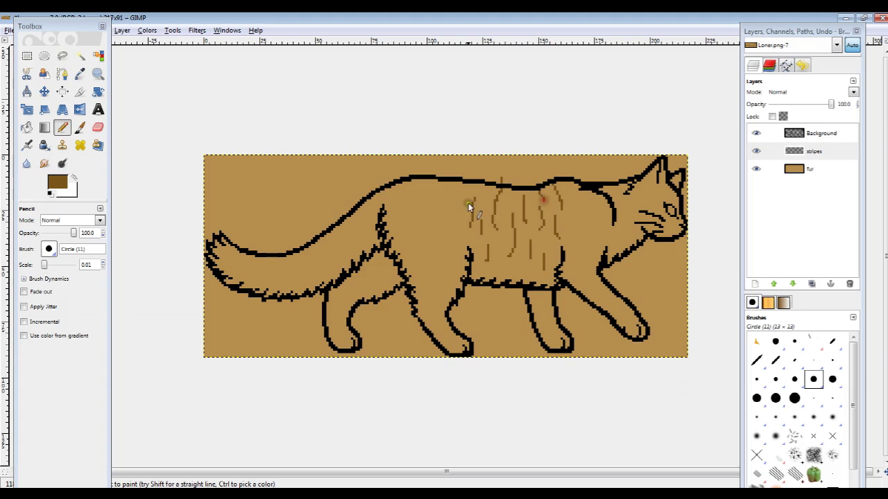
drag(459, 233, 456, 262)
mouse_move(498, 242)
mouse_down()
mouse_move(498, 272)
mouse_move(516, 279)
mouse_up()
drag(555, 244, 559, 279)
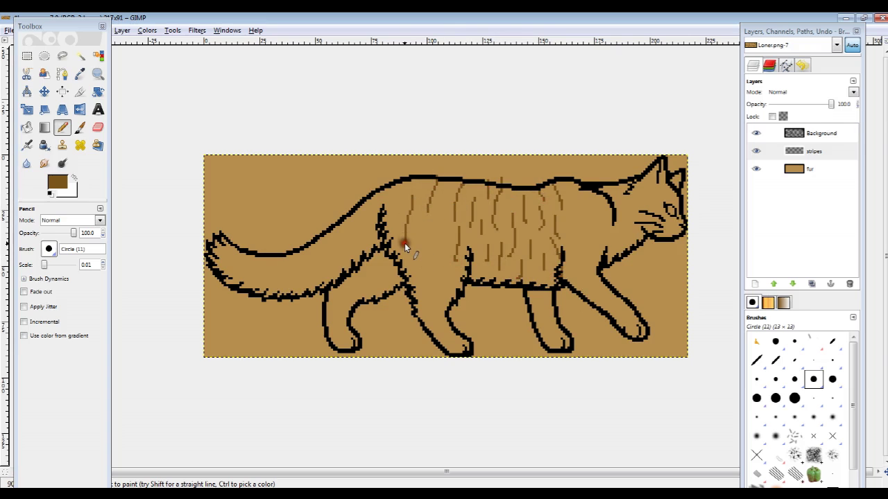
mouse_move(461, 239)
mouse_down()
mouse_move(451, 270)
mouse_move(423, 301)
mouse_up()
drag(444, 203, 415, 261)
Step: Add more stripes on the shoulder, chest, front leg, lower belly and back line
drag(399, 210, 412, 183)
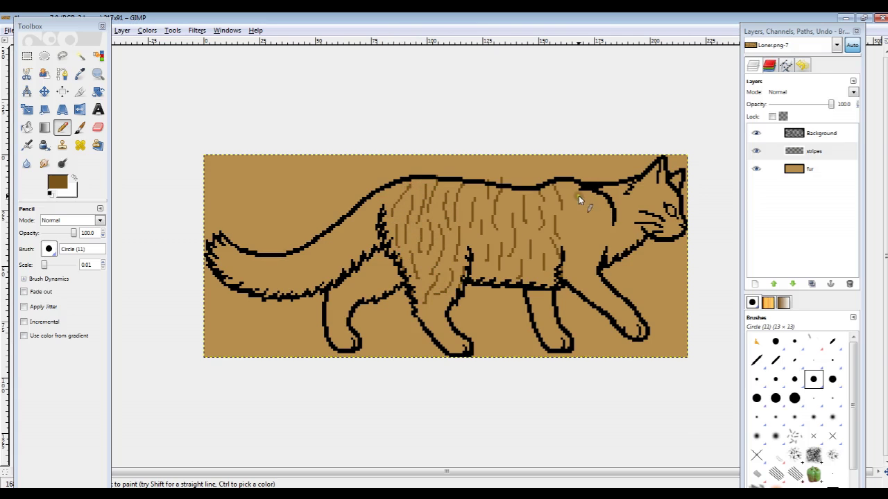
drag(565, 212, 569, 239)
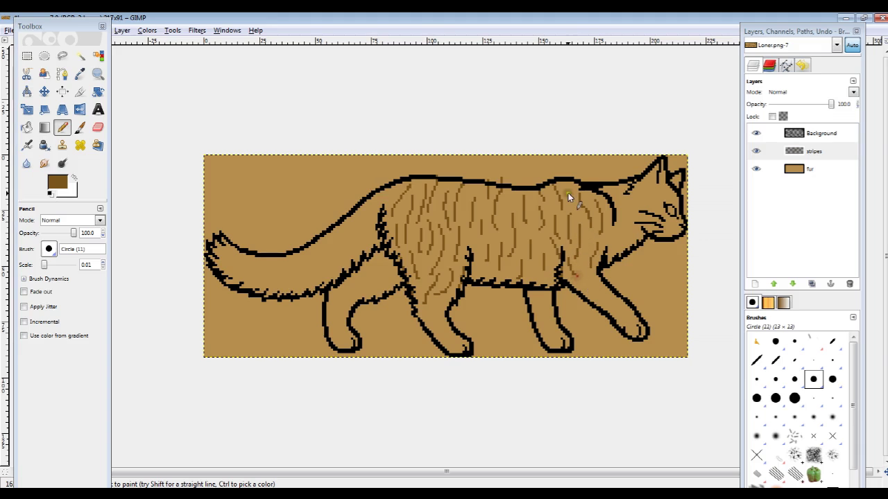
drag(580, 261, 580, 266)
click(534, 213)
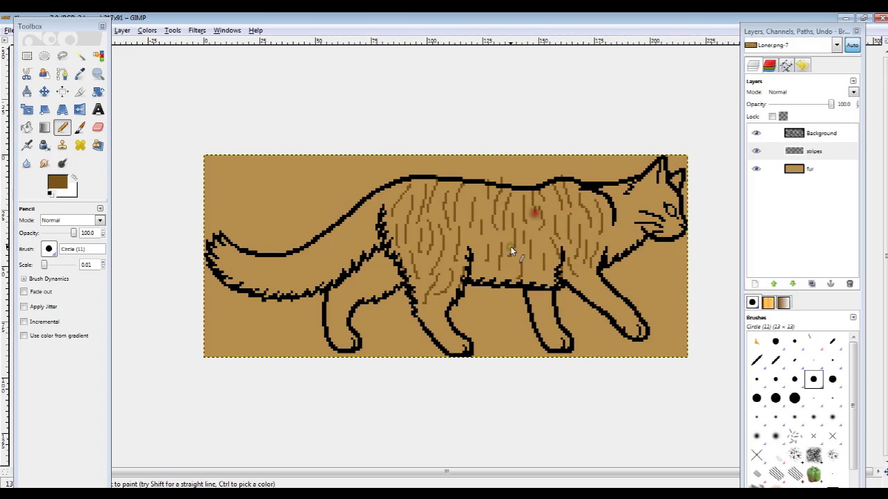
click(500, 284)
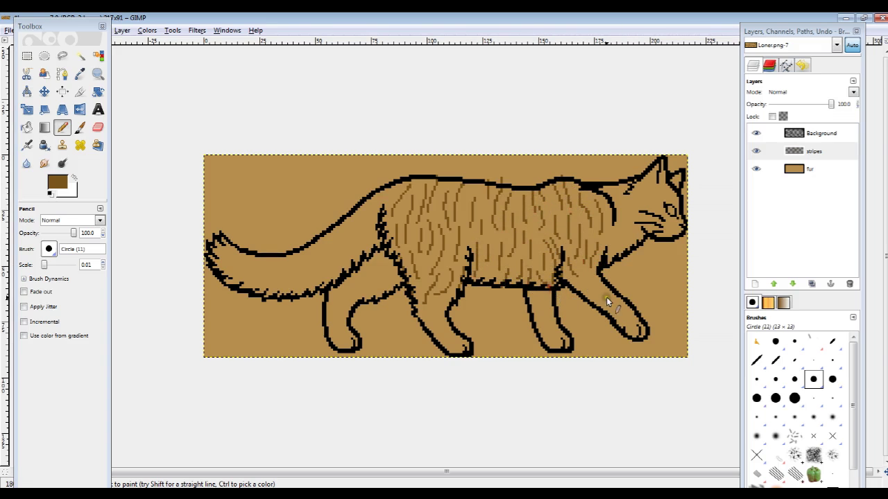
mouse_move(597, 272)
mouse_down()
mouse_move(601, 305)
mouse_move(631, 332)
mouse_up()
mouse_move(598, 274)
mouse_down()
mouse_move(600, 296)
mouse_move(608, 296)
mouse_up()
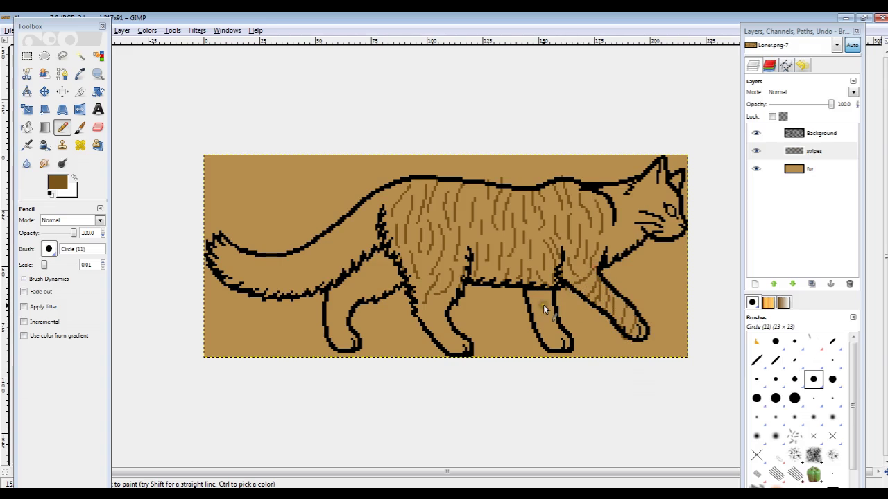
drag(484, 240, 504, 265)
click(469, 215)
drag(449, 179, 448, 166)
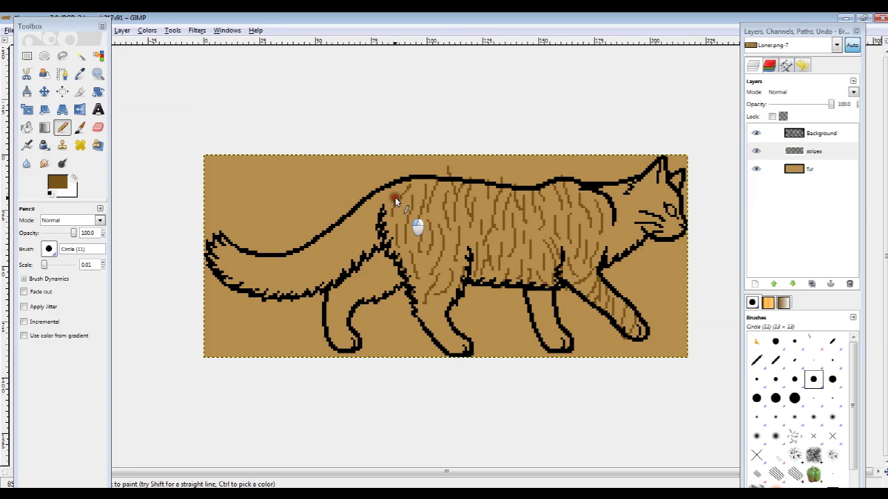
drag(368, 201, 366, 236)
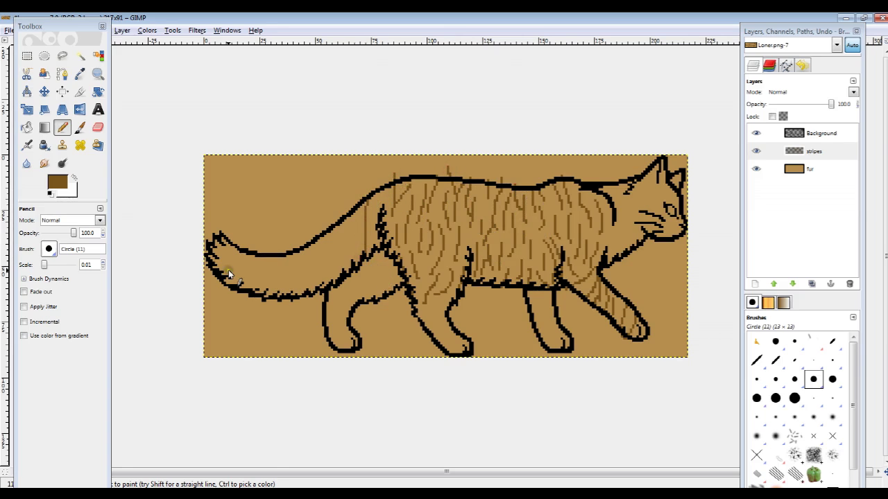
Step: Paint brown stripes across the tail with the pencil at size 0.15, then 0.10
drag(44, 265, 58, 267)
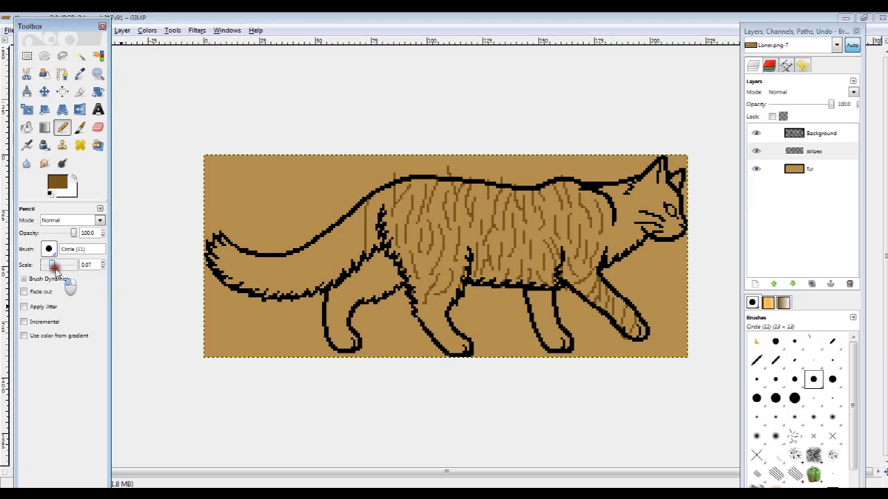
mouse_move(232, 228)
mouse_down()
mouse_move(211, 298)
mouse_move(249, 262)
mouse_up()
mouse_move(261, 301)
mouse_down()
mouse_move(262, 252)
mouse_move(270, 317)
mouse_up()
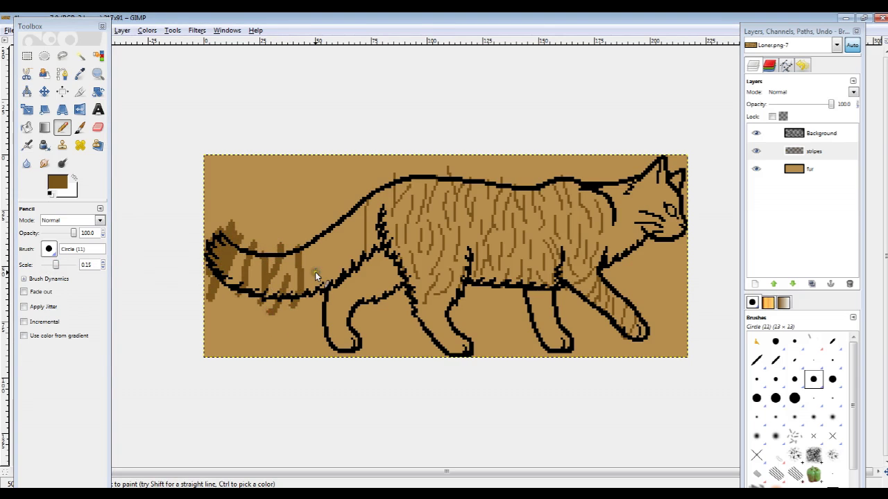
drag(313, 255, 318, 278)
click(102, 267)
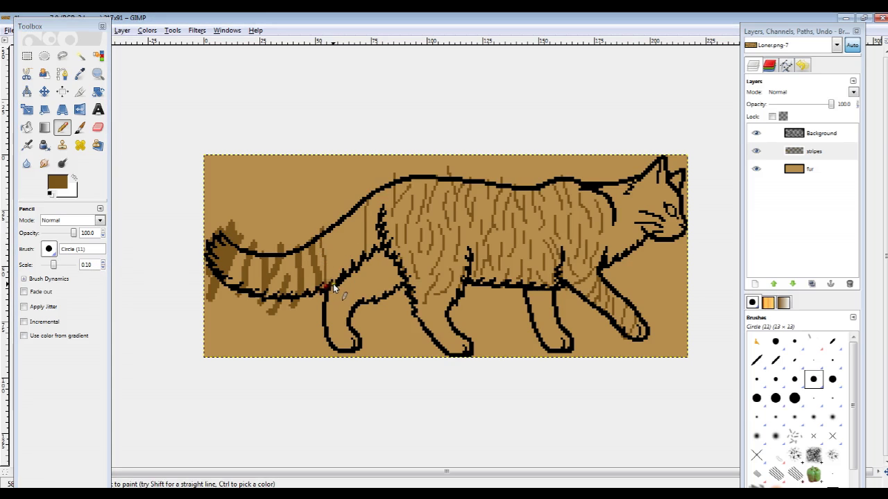
mouse_move(335, 226)
mouse_down()
mouse_move(337, 272)
mouse_move(346, 276)
mouse_up()
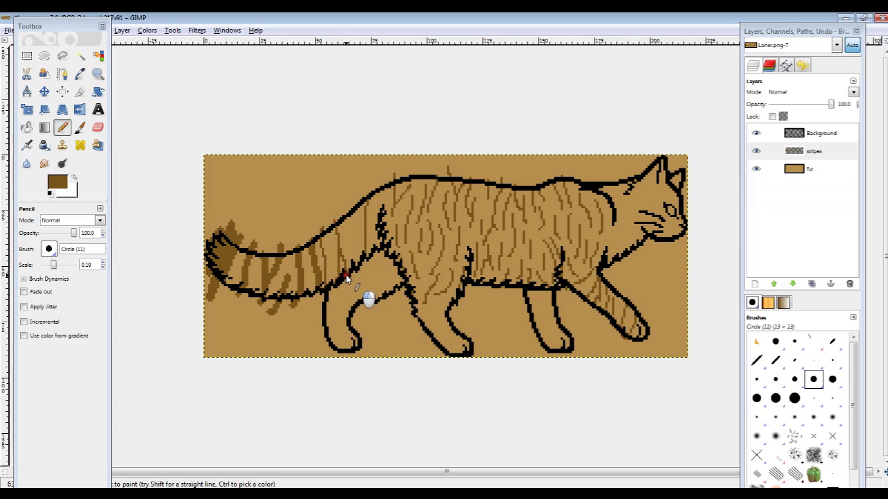
Step: Add thin brown stripes across the front legs, shoulder, body and chest
click(357, 203)
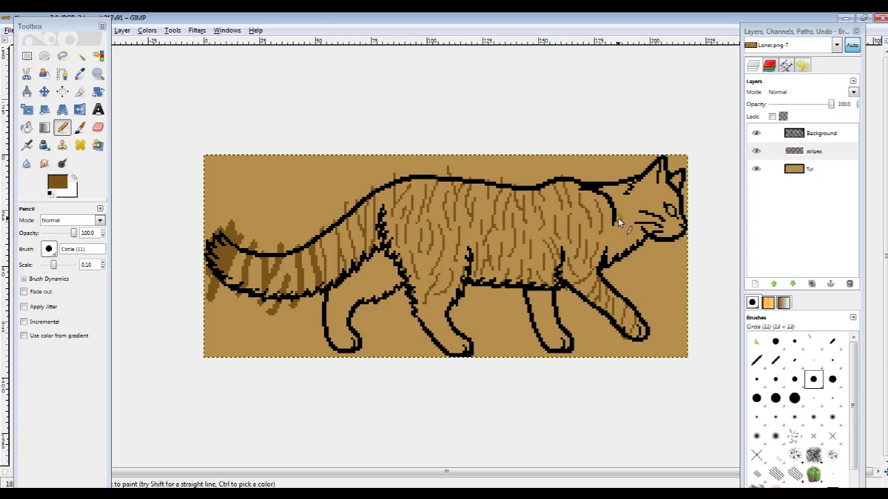
click(620, 179)
click(661, 179)
click(629, 205)
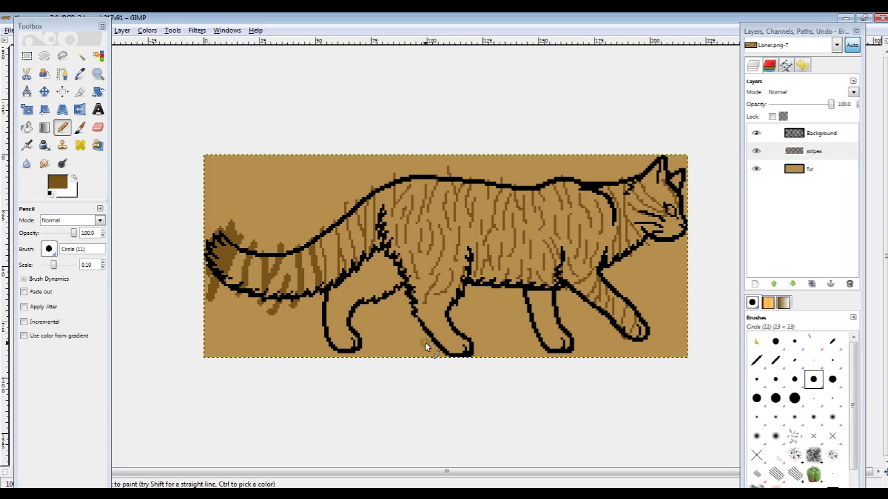
click(452, 314)
mouse_move(529, 297)
mouse_down()
mouse_move(563, 309)
mouse_move(526, 323)
mouse_move(554, 325)
mouse_up()
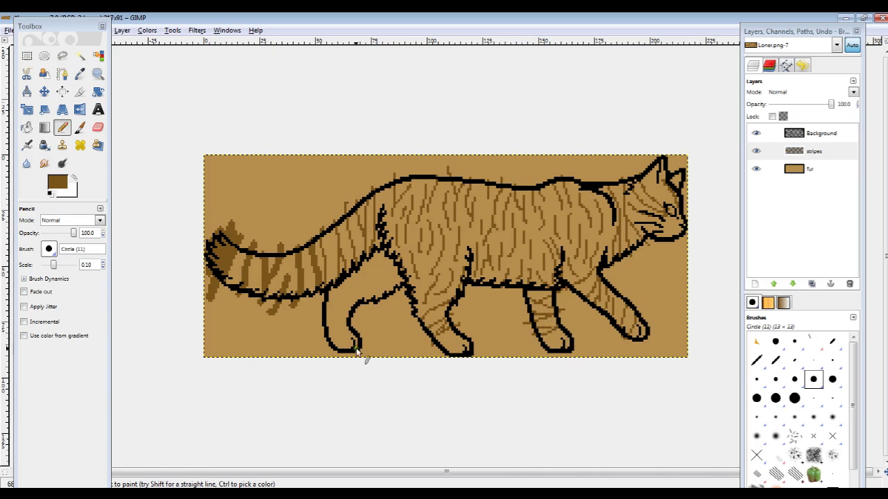
mouse_move(406, 274)
mouse_down()
mouse_move(348, 282)
mouse_move(378, 276)
mouse_move(347, 293)
mouse_move(356, 313)
mouse_move(321, 319)
mouse_up()
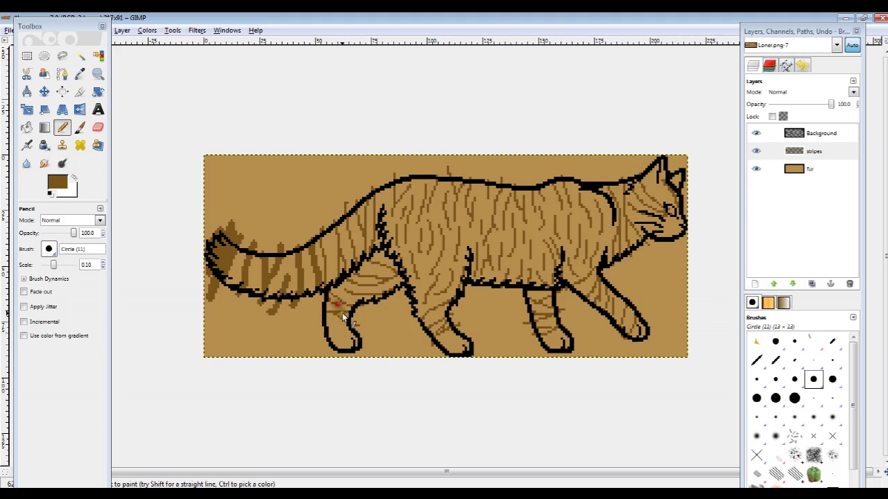
click(465, 254)
click(483, 211)
click(606, 239)
click(45, 164)
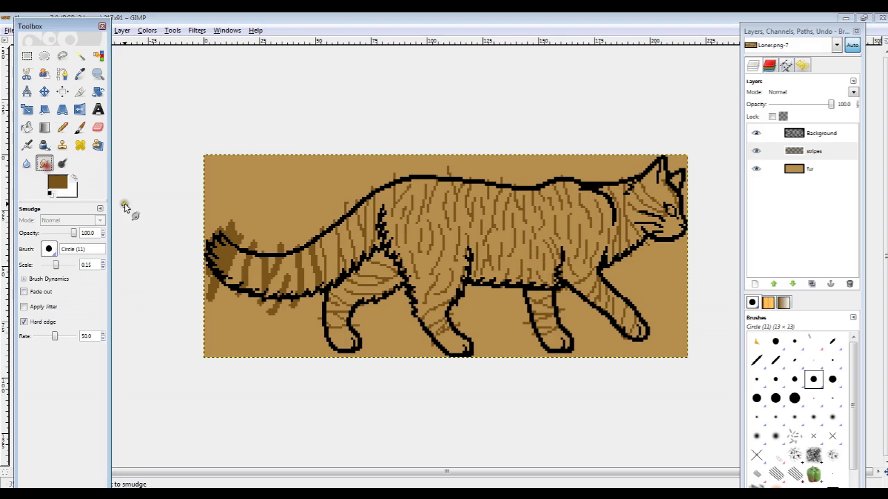
Step: Lower the Smudge rate to 41.2 and blend the stripes along the cat's back
click(391, 219)
drag(390, 219, 396, 207)
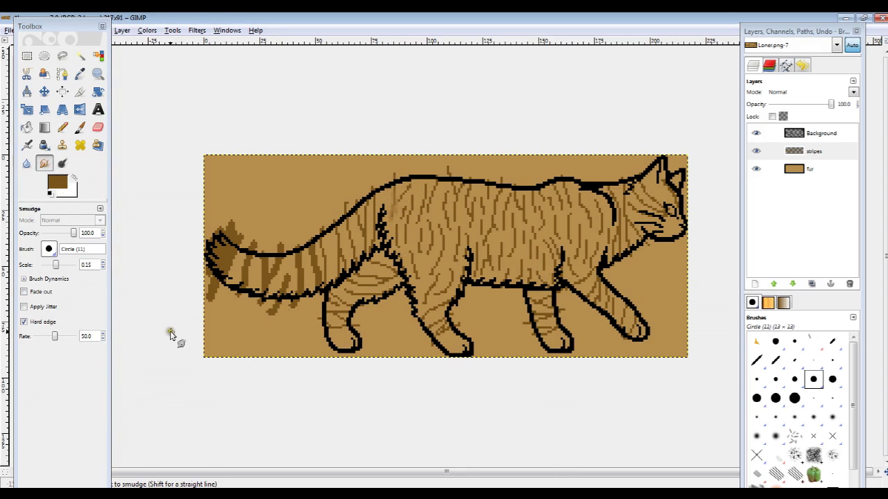
key(ctrl+z)
click(50, 336)
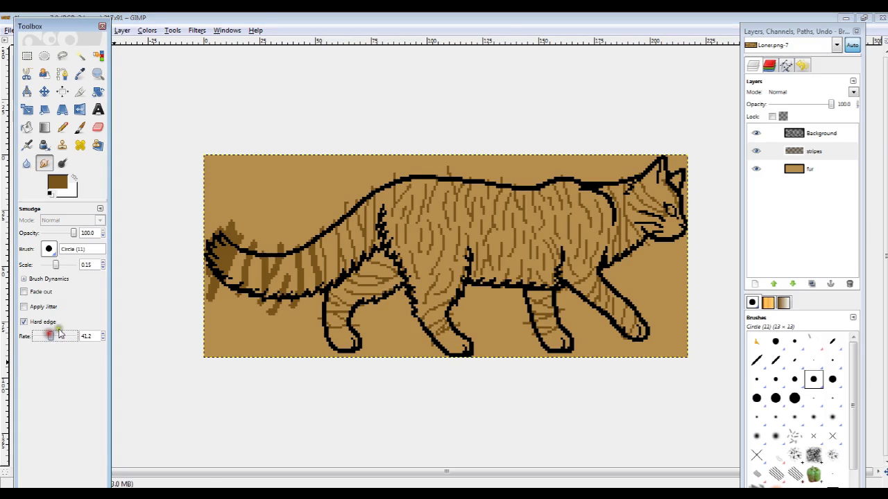
click(395, 206)
drag(396, 206, 376, 224)
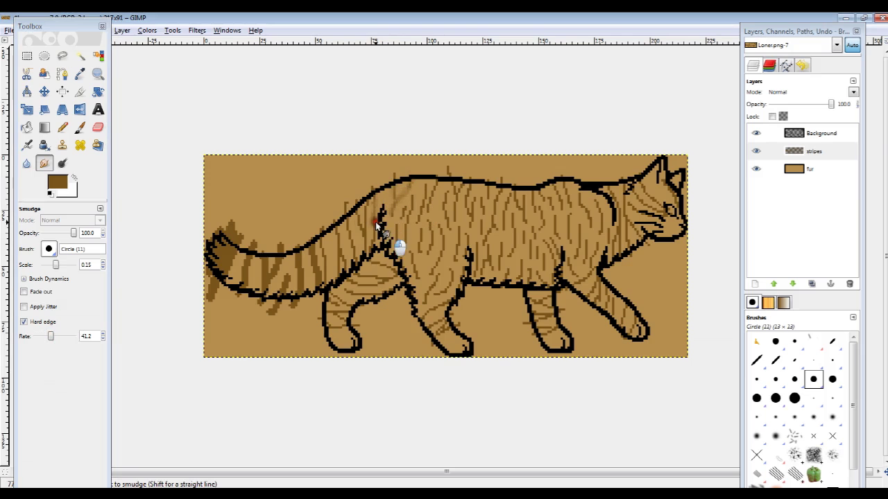
drag(376, 224, 364, 239)
click(366, 200)
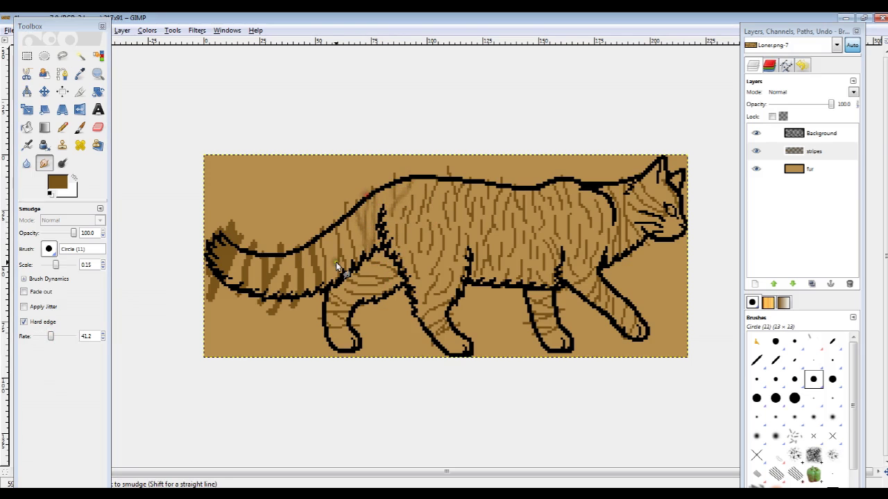
click(350, 229)
mouse_move(346, 215)
mouse_down()
mouse_move(333, 229)
mouse_move(363, 293)
mouse_move(363, 268)
mouse_move(343, 257)
mouse_move(347, 272)
mouse_move(323, 287)
mouse_move(352, 287)
mouse_move(315, 251)
mouse_move(323, 296)
mouse_move(320, 257)
mouse_move(316, 294)
mouse_move(299, 302)
mouse_move(300, 262)
mouse_move(295, 272)
mouse_move(304, 321)
mouse_move(307, 294)
mouse_move(289, 297)
mouse_move(289, 258)
mouse_move(262, 293)
mouse_move(260, 246)
mouse_move(244, 275)
mouse_move(242, 308)
mouse_move(236, 255)
mouse_move(258, 283)
mouse_move(228, 292)
mouse_up()
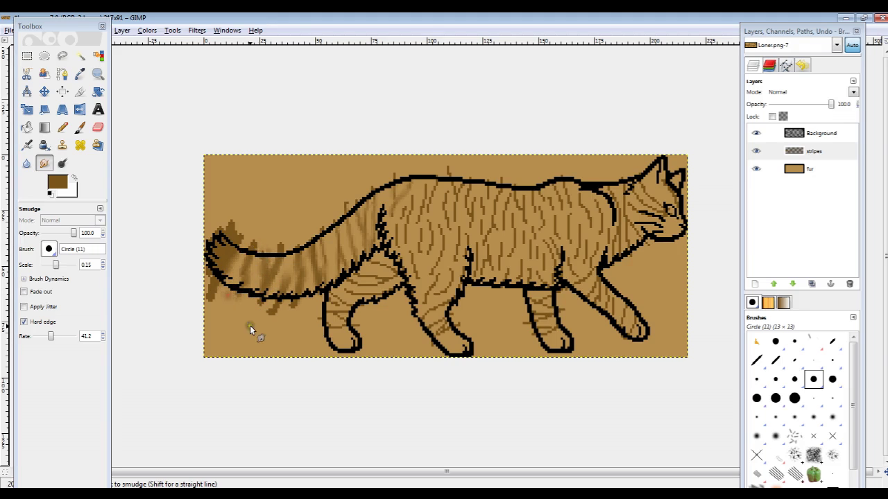
Step: Smudge the stripes over the hind leg, shoulder, chest and front leg into the fur
drag(337, 327, 326, 326)
mouse_move(351, 315)
mouse_down()
mouse_move(325, 299)
mouse_move(346, 291)
mouse_up()
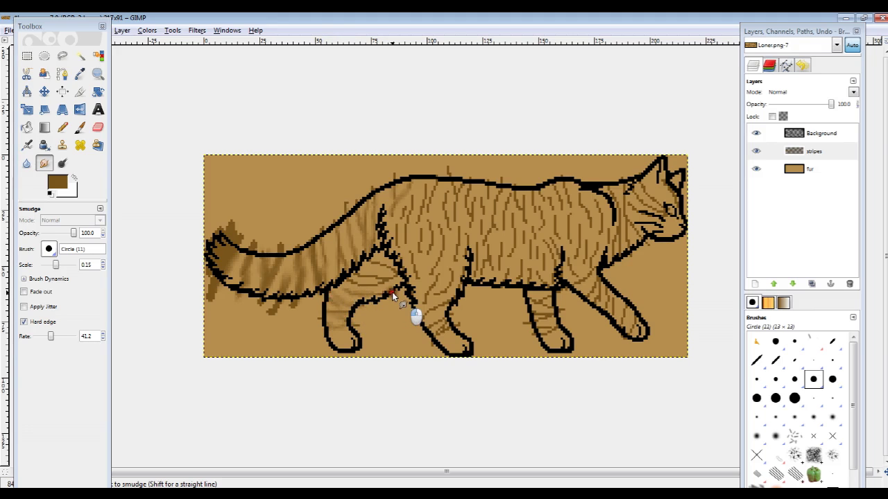
mouse_move(390, 277)
mouse_down()
mouse_move(350, 284)
mouse_move(408, 303)
mouse_move(402, 276)
mouse_move(365, 265)
mouse_up()
drag(414, 283, 407, 249)
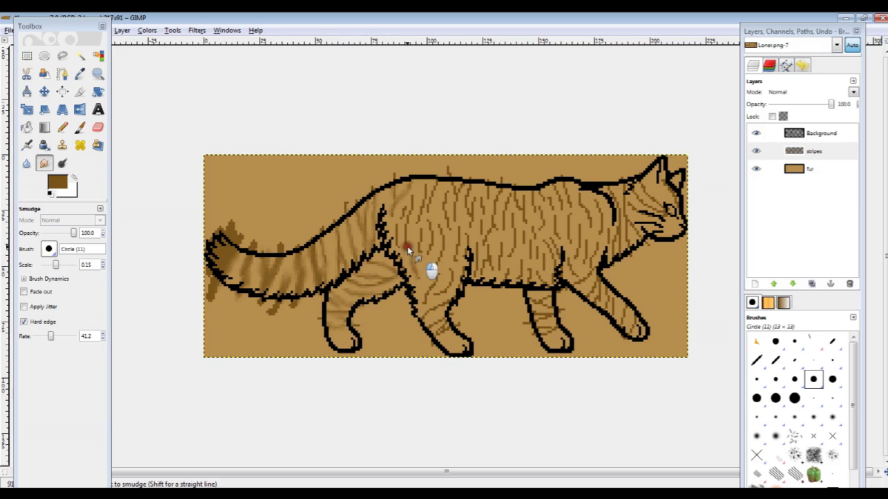
mouse_move(430, 277)
mouse_down()
mouse_move(440, 236)
mouse_move(432, 307)
mouse_move(433, 282)
mouse_move(459, 323)
mouse_move(454, 297)
mouse_move(437, 334)
mouse_move(453, 328)
mouse_move(444, 330)
mouse_up()
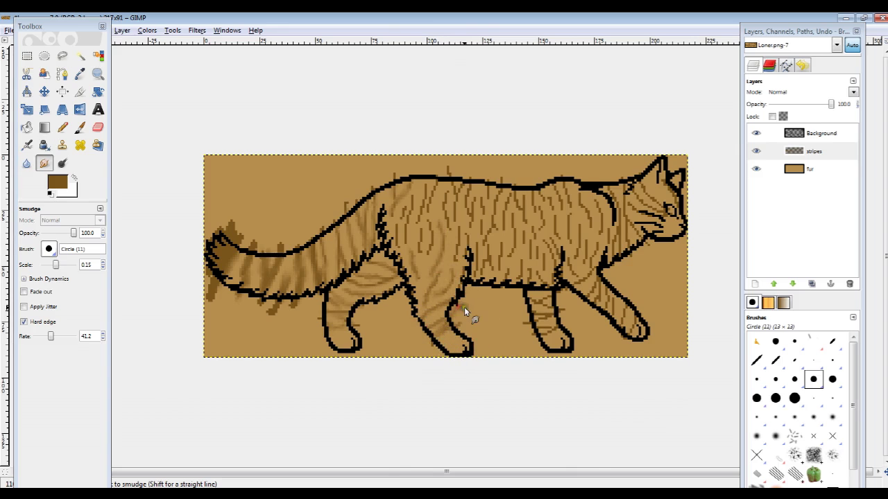
mouse_move(458, 233)
mouse_down()
mouse_move(457, 254)
mouse_move(458, 229)
mouse_up()
mouse_move(455, 263)
mouse_down()
mouse_move(461, 224)
mouse_move(447, 185)
mouse_move(419, 245)
mouse_up()
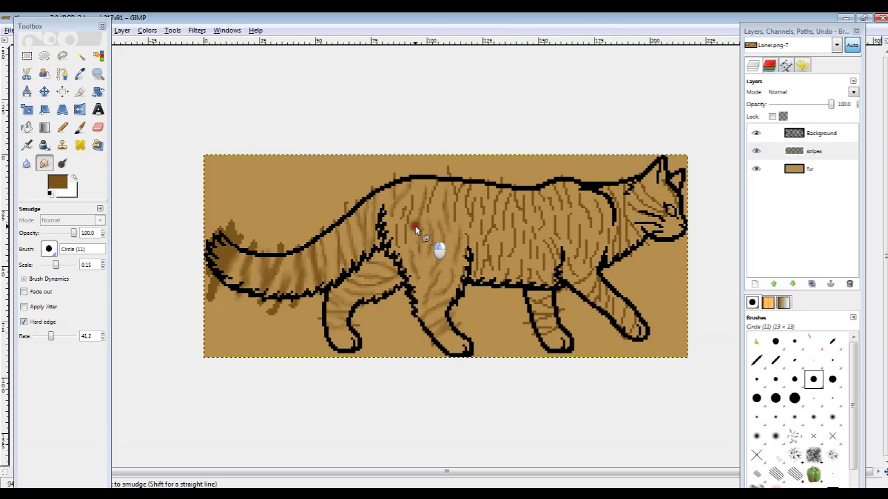
drag(430, 210, 443, 178)
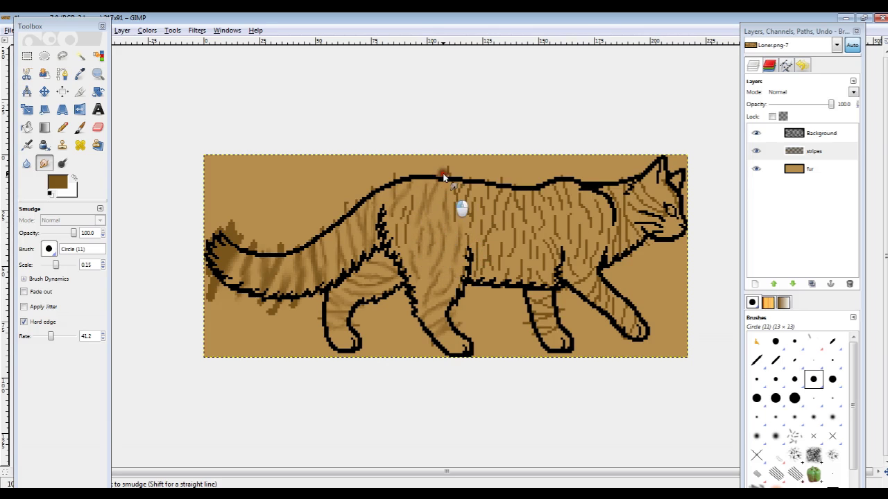
mouse_move(414, 205)
mouse_down()
mouse_move(421, 244)
mouse_move(406, 211)
mouse_move(418, 247)
mouse_move(387, 257)
mouse_up()
mouse_move(534, 341)
mouse_down()
mouse_move(568, 351)
mouse_move(578, 343)
mouse_move(537, 326)
mouse_move(553, 315)
mouse_move(523, 313)
mouse_move(575, 331)
mouse_move(529, 315)
mouse_move(562, 296)
mouse_move(598, 311)
mouse_move(585, 298)
mouse_move(598, 280)
mouse_move(602, 287)
mouse_move(590, 273)
mouse_move(602, 316)
mouse_move(616, 293)
mouse_move(648, 317)
mouse_move(650, 358)
mouse_move(636, 311)
mouse_up()
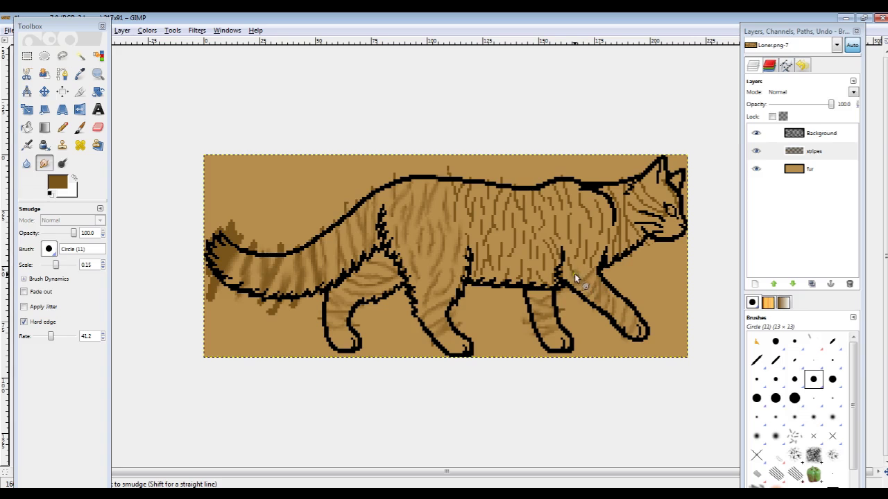
mouse_move(574, 264)
mouse_down()
mouse_move(576, 220)
mouse_move(605, 276)
mouse_move(604, 198)
mouse_move(602, 236)
mouse_move(587, 216)
mouse_move(636, 277)
mouse_move(640, 253)
mouse_move(617, 198)
mouse_move(628, 270)
mouse_move(620, 195)
mouse_move(628, 251)
mouse_move(622, 199)
mouse_move(626, 238)
mouse_move(601, 245)
mouse_move(604, 254)
mouse_move(569, 247)
mouse_move(570, 206)
mouse_up()
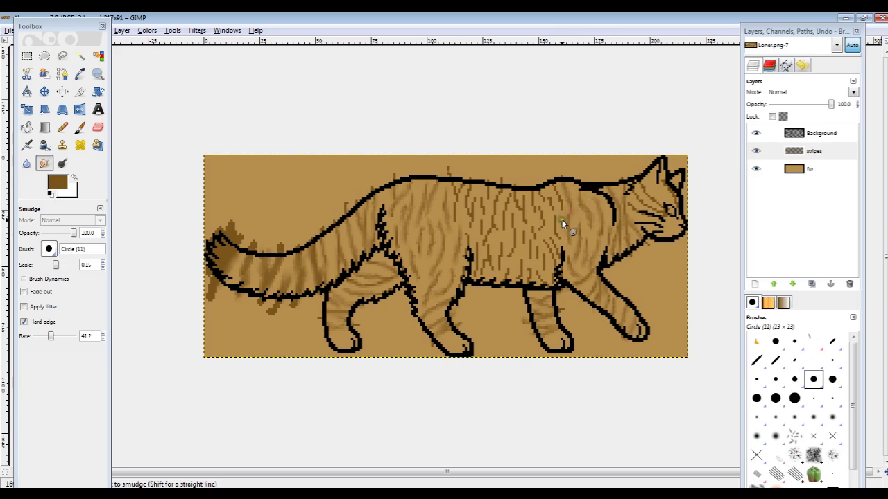
drag(561, 230, 554, 219)
Step: Smudge the remaining stripes on the shoulder, chest, belly, neck and back
mouse_move(551, 200)
mouse_down()
mouse_move(553, 208)
mouse_move(538, 185)
mouse_up()
mouse_move(547, 253)
mouse_down()
mouse_move(565, 277)
mouse_move(558, 252)
mouse_move(548, 284)
mouse_move(531, 266)
mouse_move(517, 290)
mouse_up()
drag(520, 259, 498, 276)
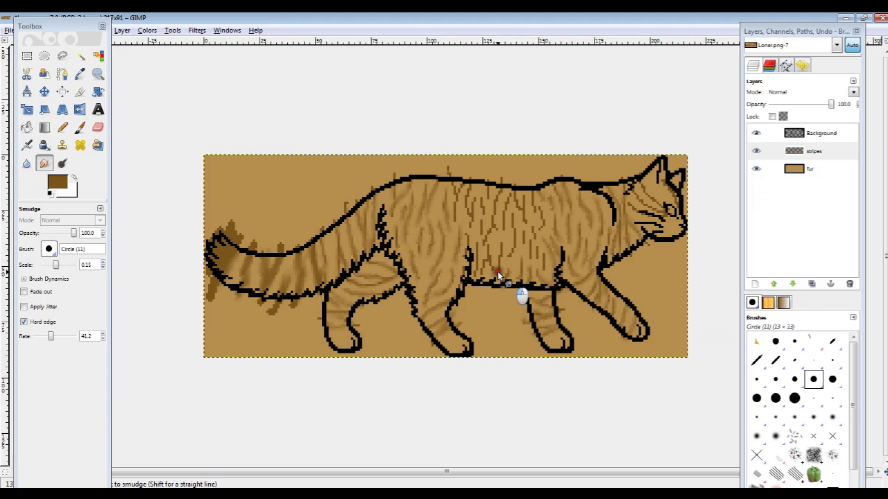
mouse_move(632, 212)
mouse_down()
mouse_move(666, 215)
mouse_move(633, 210)
mouse_move(687, 234)
mouse_move(638, 188)
mouse_move(688, 234)
mouse_move(643, 186)
mouse_move(697, 217)
mouse_move(677, 190)
mouse_up()
mouse_move(489, 244)
mouse_down()
mouse_move(485, 273)
mouse_move(476, 273)
mouse_move(477, 239)
mouse_up()
mouse_move(470, 284)
mouse_down()
mouse_move(466, 234)
mouse_move(464, 277)
mouse_up()
mouse_move(517, 231)
mouse_down()
mouse_move(512, 258)
mouse_move(513, 217)
mouse_move(531, 303)
mouse_move(534, 248)
mouse_move(555, 283)
mouse_move(536, 250)
mouse_move(548, 242)
mouse_move(539, 207)
mouse_move(530, 221)
mouse_move(505, 209)
mouse_move(481, 246)
mouse_move(498, 226)
mouse_up()
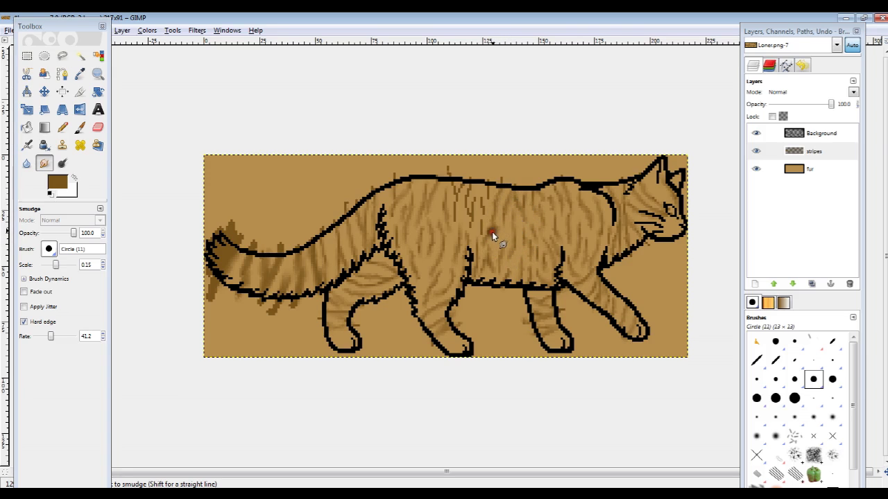
mouse_move(488, 198)
mouse_down()
mouse_move(488, 185)
mouse_move(481, 197)
mouse_up()
mouse_move(477, 193)
mouse_down()
mouse_move(471, 213)
mouse_move(469, 190)
mouse_move(464, 209)
mouse_move(454, 189)
mouse_move(452, 198)
mouse_up()
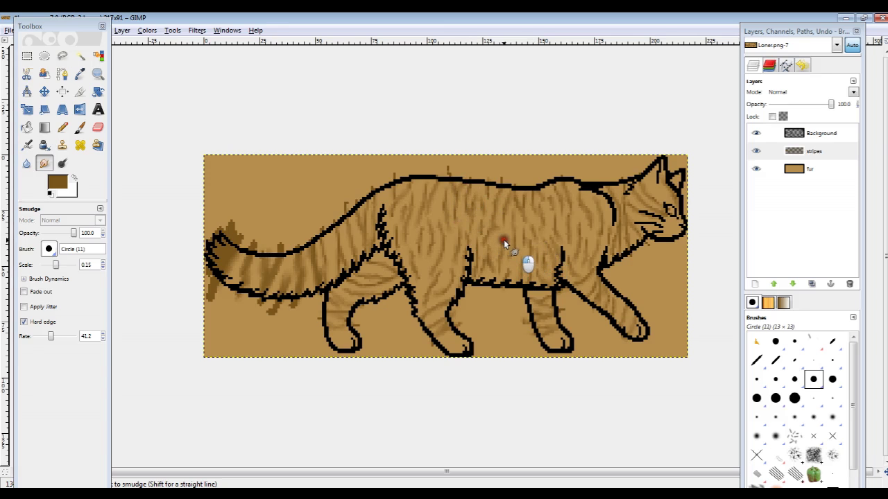
mouse_move(513, 249)
mouse_down()
mouse_move(523, 206)
mouse_move(536, 194)
mouse_up()
mouse_move(545, 255)
mouse_down()
mouse_move(570, 292)
mouse_move(540, 277)
mouse_move(499, 274)
mouse_move(477, 262)
mouse_move(475, 241)
mouse_up()
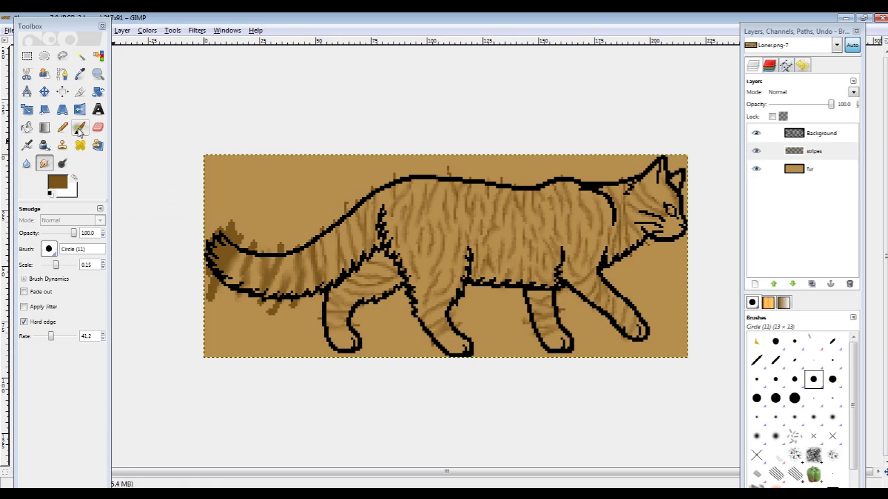
Step: Pencil a short dark stripe on the body, then smudge it and the nearby outlines
click(62, 127)
drag(424, 259, 423, 279)
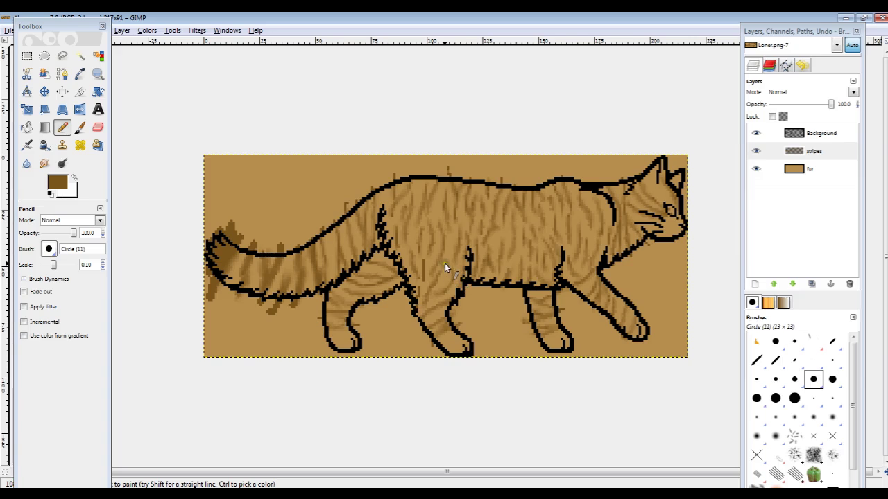
click(43, 163)
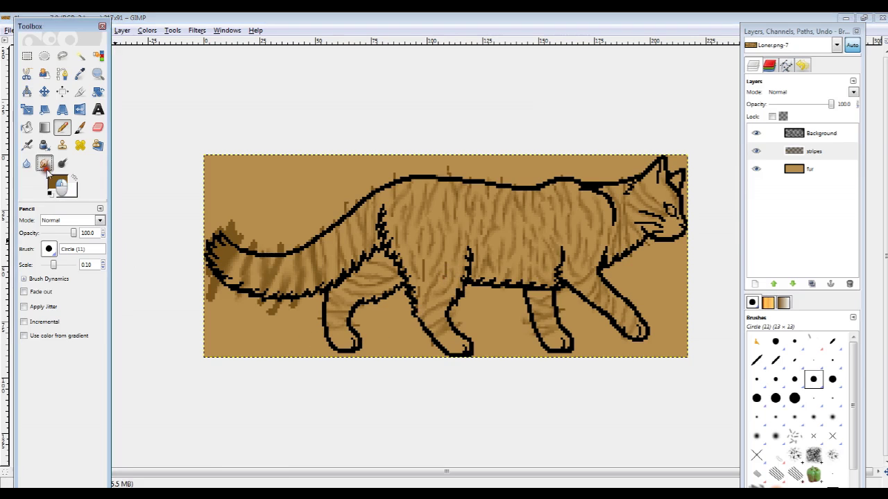
click(421, 260)
drag(416, 308, 428, 271)
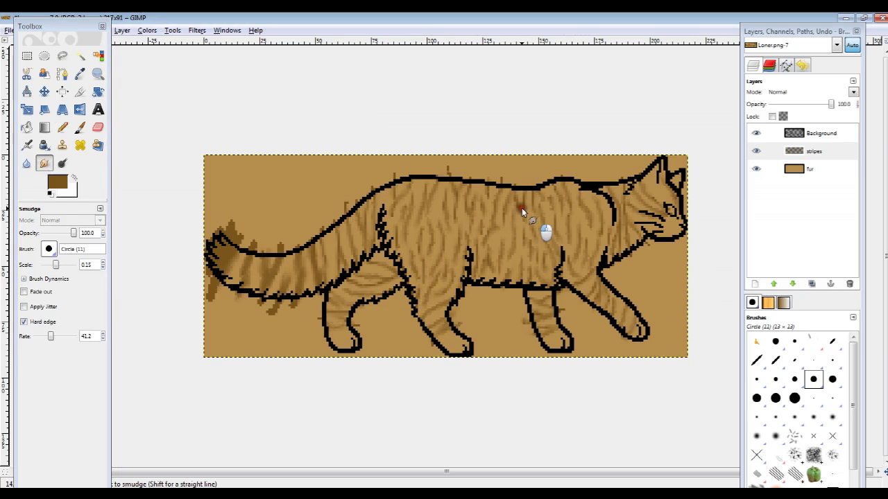
drag(526, 207, 533, 197)
mouse_move(616, 251)
mouse_down()
mouse_move(599, 257)
mouse_move(590, 237)
mouse_move(548, 257)
mouse_move(533, 282)
mouse_up()
click(753, 284)
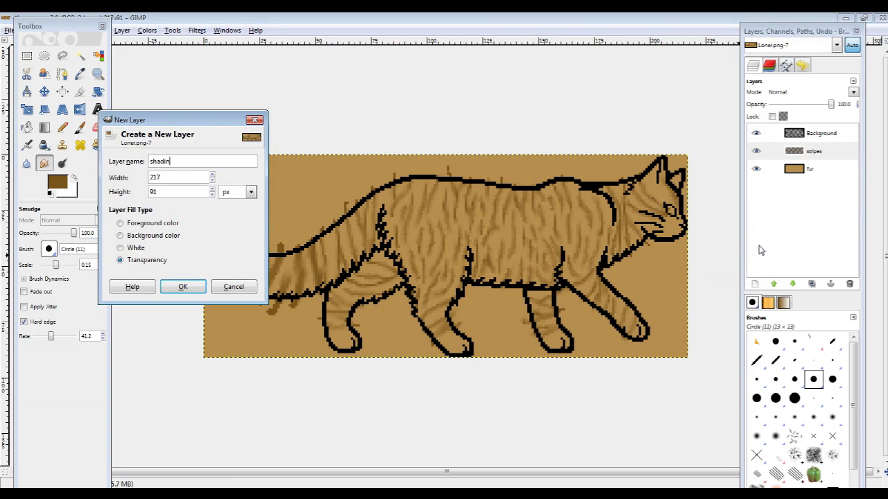
Step: Fill a new 'shading' layer with black and lower its opacity to 38.3
text(g)
key(Return)
click(27, 128)
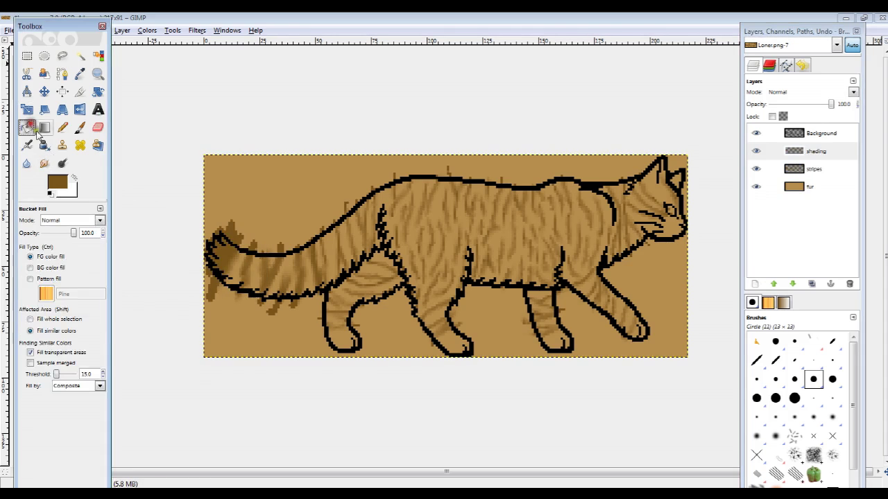
click(57, 181)
drag(147, 217, 127, 297)
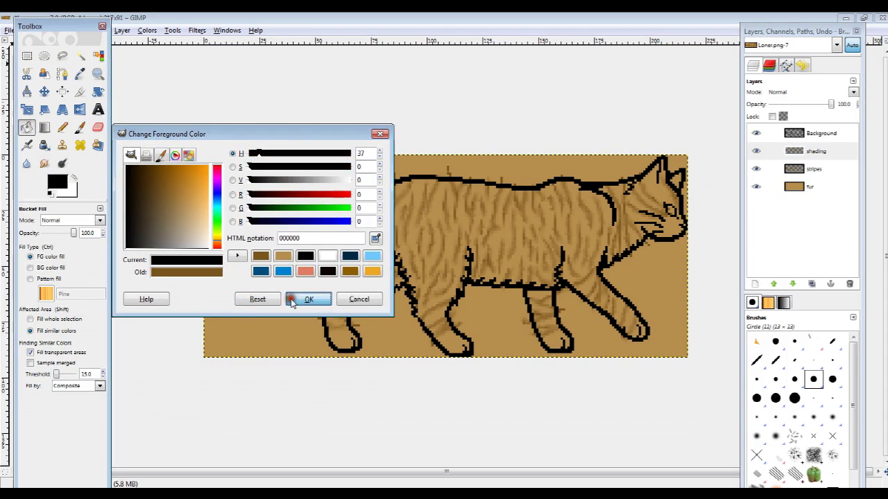
click(308, 299)
click(388, 326)
drag(825, 104, 789, 104)
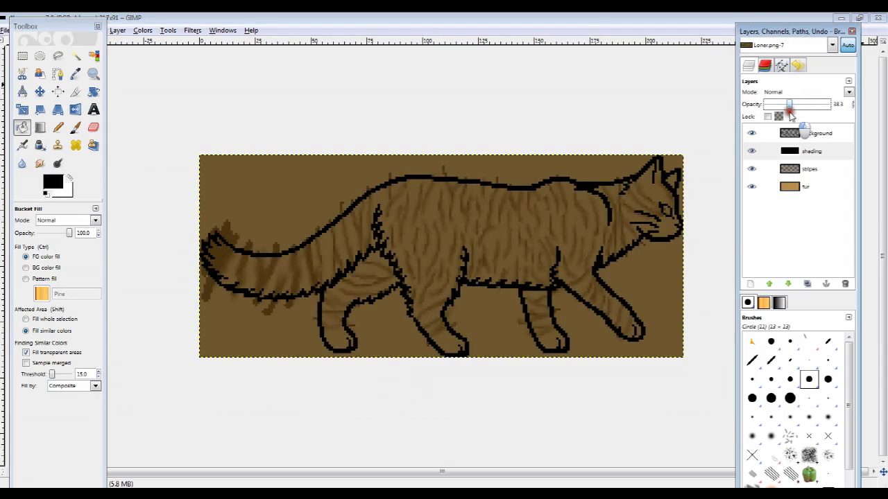
click(93, 127)
drag(73, 264, 62, 265)
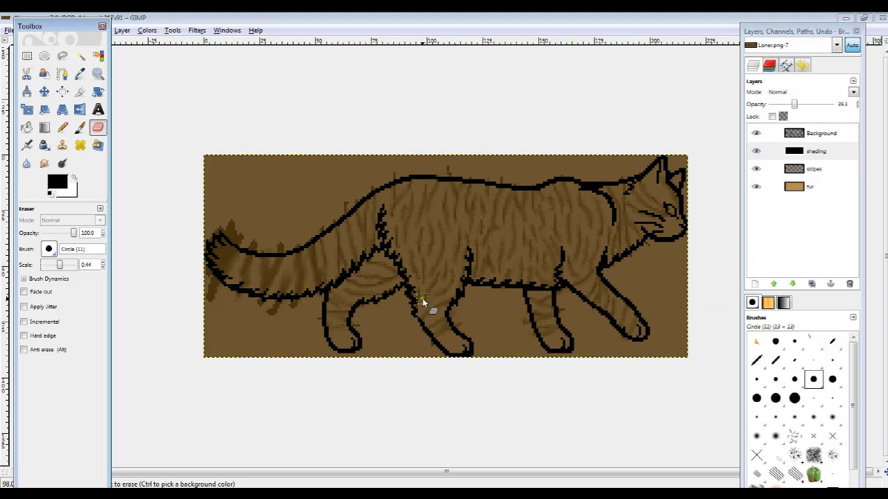
Step: Erase the shading from the cat's mid-body, along the tail, and over the rear leg
mouse_move(423, 299)
mouse_down()
mouse_move(393, 244)
mouse_move(398, 199)
mouse_move(423, 179)
mouse_move(447, 197)
mouse_move(446, 259)
mouse_move(418, 294)
mouse_move(439, 237)
mouse_move(424, 191)
mouse_move(399, 244)
mouse_move(429, 251)
mouse_move(423, 198)
mouse_move(408, 204)
mouse_move(432, 237)
mouse_move(418, 194)
mouse_move(412, 282)
mouse_up()
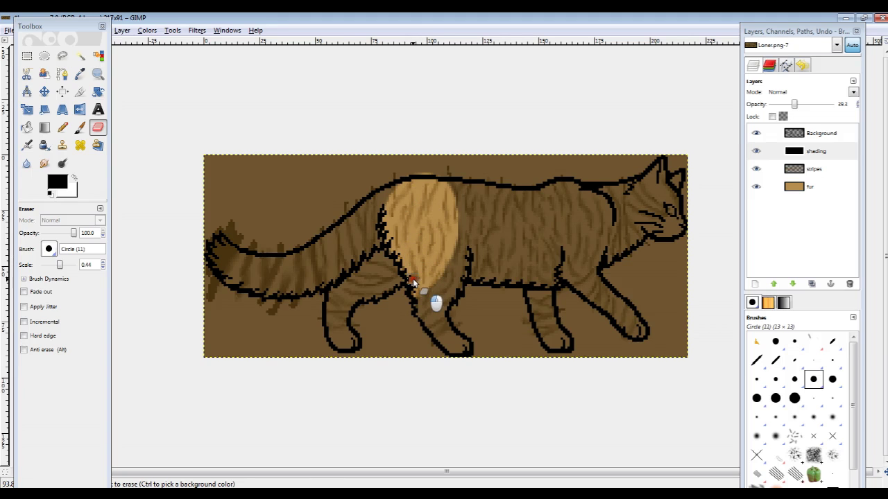
mouse_move(215, 234)
mouse_down()
mouse_move(251, 264)
mouse_move(302, 259)
mouse_move(360, 217)
mouse_move(383, 182)
mouse_move(363, 238)
mouse_move(321, 258)
mouse_move(256, 269)
mouse_move(227, 246)
mouse_move(275, 259)
mouse_move(366, 221)
mouse_move(336, 232)
mouse_move(300, 268)
mouse_move(386, 232)
mouse_move(371, 211)
mouse_move(442, 274)
mouse_move(454, 357)
mouse_move(423, 302)
mouse_move(426, 288)
mouse_move(426, 323)
mouse_move(457, 358)
mouse_move(428, 300)
mouse_move(448, 253)
mouse_up()
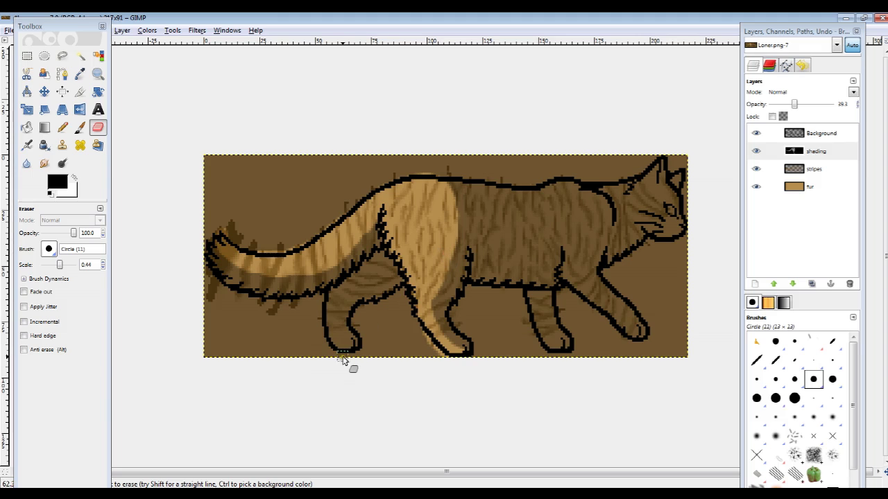
mouse_move(339, 352)
mouse_down()
mouse_move(351, 281)
mouse_move(382, 256)
mouse_up()
mouse_move(394, 254)
mouse_down()
mouse_move(406, 280)
mouse_move(349, 294)
mouse_move(333, 317)
mouse_move(355, 357)
mouse_up()
Step: Erase the shading from the hind and front legs, shoulder, neck and face
drag(555, 357, 532, 298)
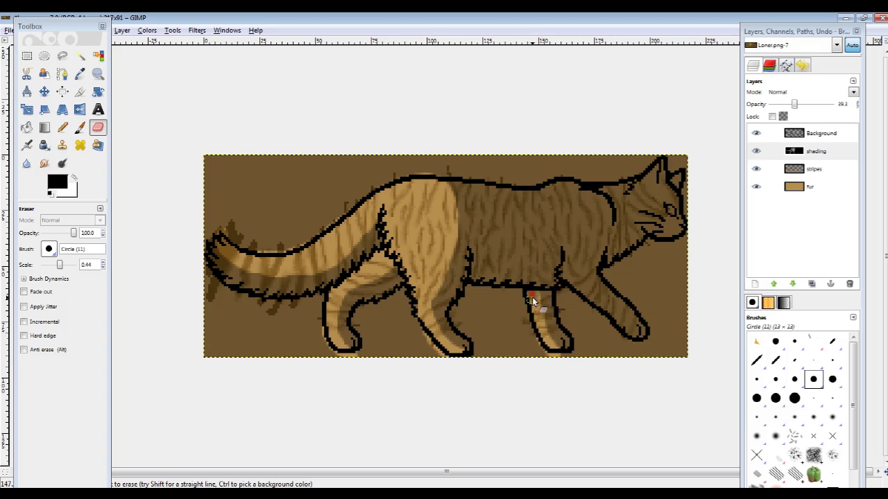
drag(640, 343, 563, 272)
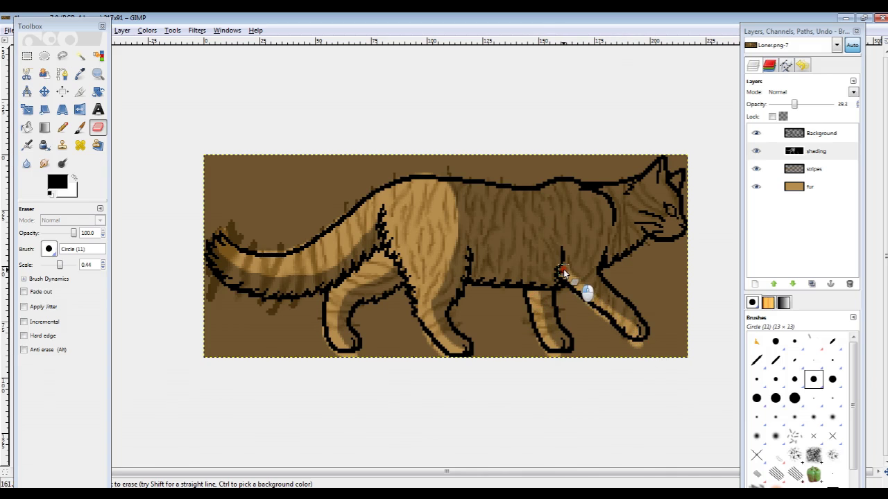
mouse_move(565, 189)
mouse_down()
mouse_move(594, 216)
mouse_move(569, 271)
mouse_move(560, 206)
mouse_move(569, 198)
mouse_move(575, 252)
mouse_move(590, 232)
mouse_move(547, 221)
mouse_move(469, 178)
mouse_move(508, 254)
mouse_move(531, 254)
mouse_move(538, 204)
mouse_move(511, 192)
mouse_move(496, 234)
mouse_move(531, 242)
mouse_move(506, 206)
mouse_move(502, 238)
mouse_move(513, 201)
mouse_move(520, 251)
mouse_move(529, 238)
mouse_up()
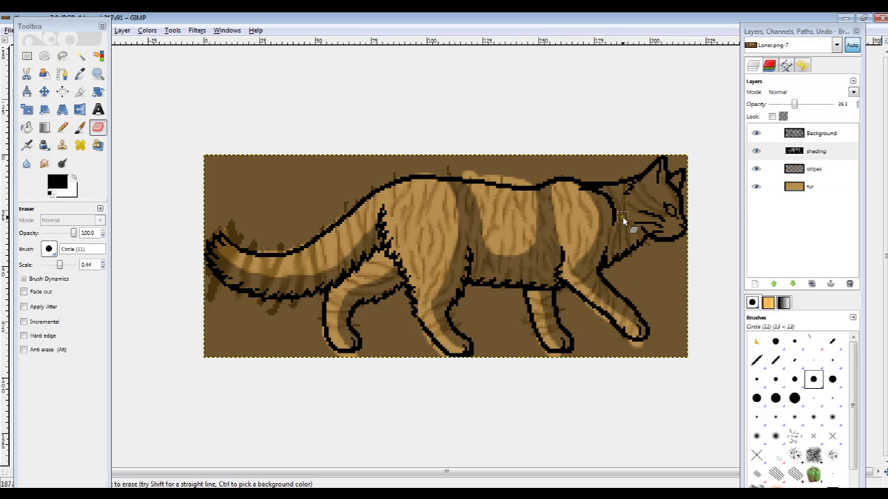
mouse_move(603, 188)
mouse_down()
mouse_move(624, 212)
mouse_move(628, 232)
mouse_move(643, 194)
mouse_up()
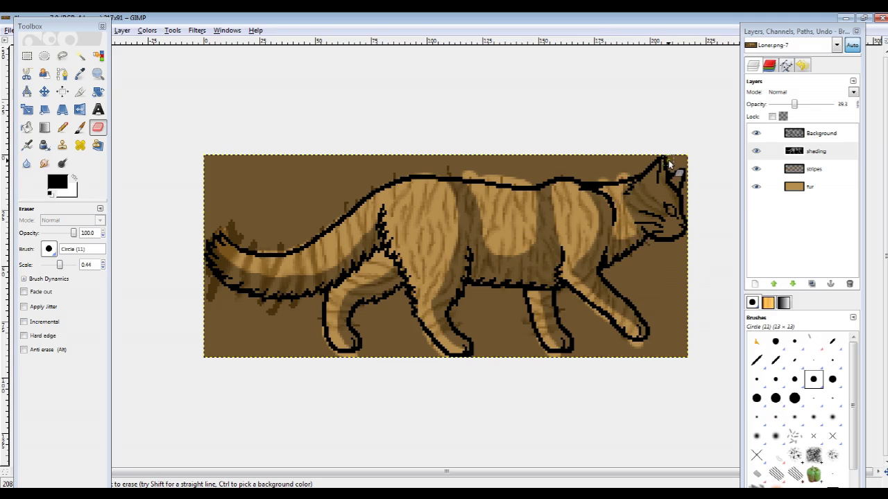
mouse_move(643, 179)
mouse_down()
mouse_move(663, 198)
mouse_move(662, 227)
mouse_move(683, 242)
mouse_move(656, 191)
mouse_move(654, 161)
mouse_move(653, 212)
mouse_move(662, 215)
mouse_move(679, 174)
mouse_move(697, 194)
mouse_move(683, 159)
mouse_move(659, 222)
mouse_up()
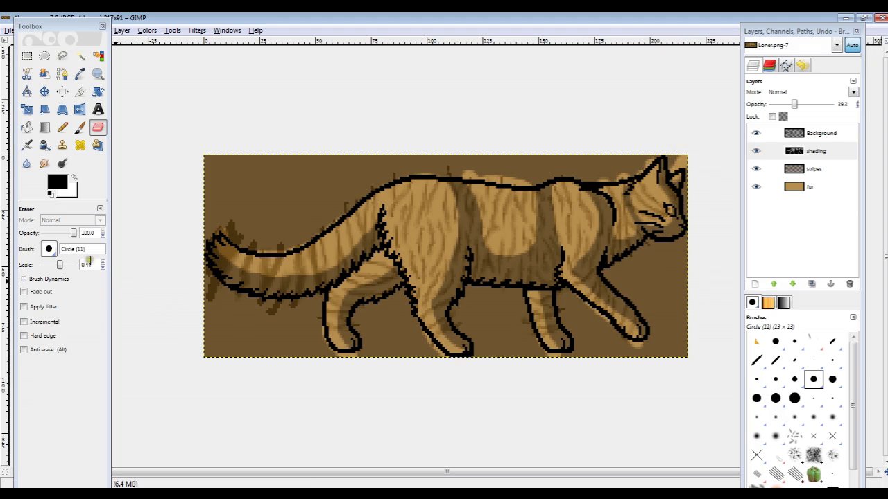
click(26, 163)
Step: Set Blur rate 100 and scale 0.57, then soften shading on tail, body and legs
drag(56, 375, 91, 375)
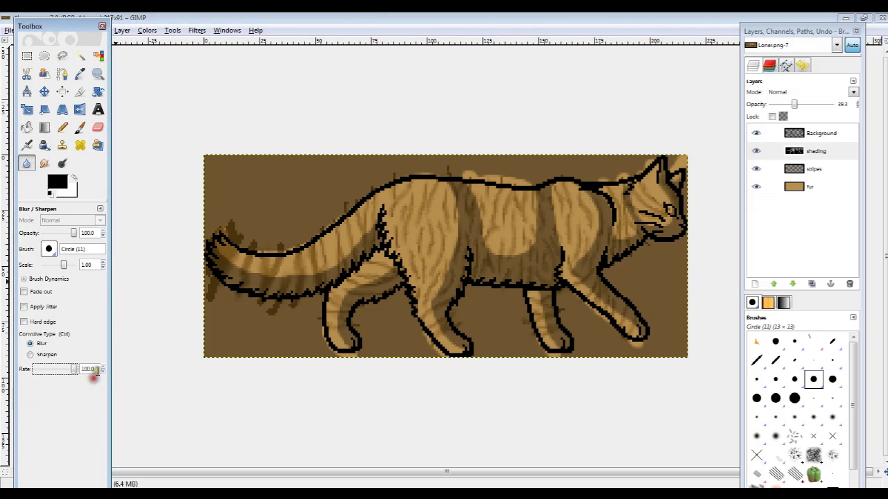
drag(64, 264, 61, 264)
mouse_move(220, 280)
mouse_down()
mouse_move(235, 269)
mouse_move(245, 281)
mouse_move(313, 271)
mouse_move(343, 251)
mouse_move(364, 251)
mouse_move(373, 214)
mouse_up()
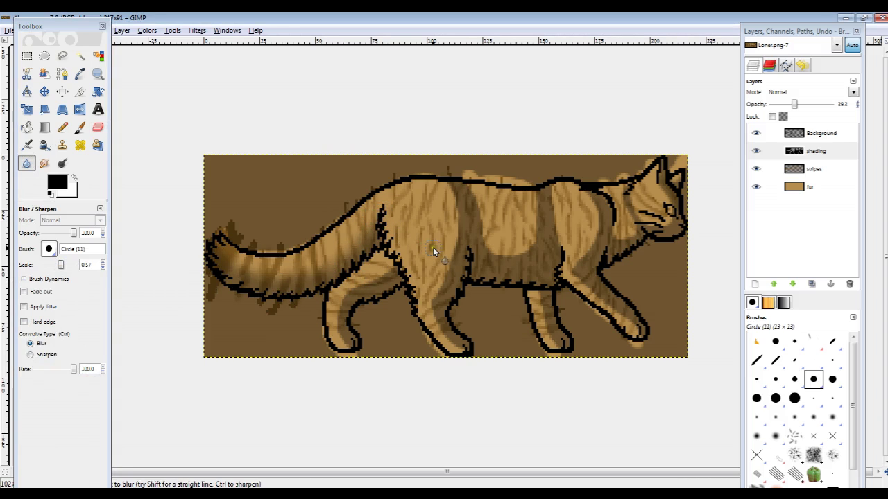
mouse_move(447, 202)
mouse_down()
mouse_move(450, 278)
mouse_move(438, 290)
mouse_move(475, 356)
mouse_move(444, 294)
mouse_move(441, 195)
mouse_up()
mouse_move(484, 245)
mouse_down()
mouse_move(479, 201)
mouse_move(499, 234)
mouse_move(527, 250)
mouse_move(524, 258)
mouse_move(538, 199)
mouse_move(531, 206)
mouse_move(576, 268)
mouse_move(598, 239)
mouse_move(595, 199)
mouse_move(587, 262)
mouse_move(555, 206)
mouse_move(559, 190)
mouse_up()
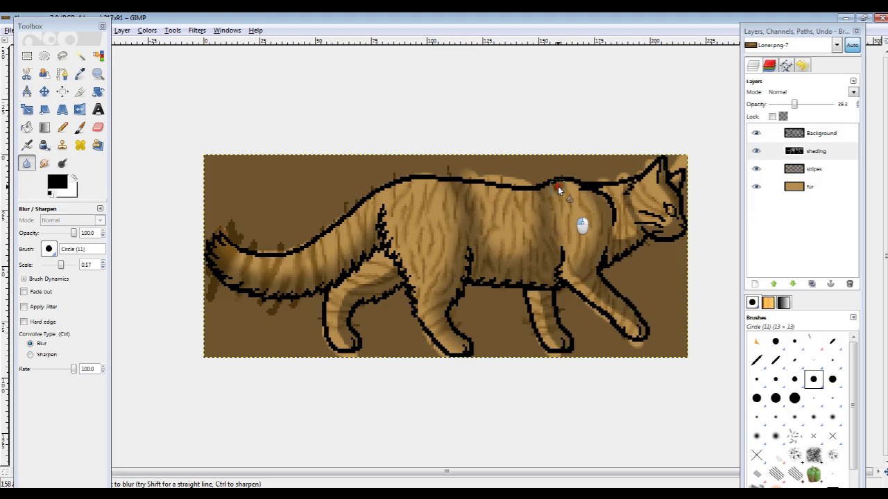
mouse_move(639, 335)
mouse_down()
mouse_move(638, 324)
mouse_move(629, 331)
mouse_move(594, 297)
mouse_move(644, 347)
mouse_move(551, 357)
mouse_move(552, 312)
mouse_move(563, 351)
mouse_up()
mouse_move(347, 354)
mouse_down()
mouse_move(352, 333)
mouse_move(399, 288)
mouse_move(355, 290)
mouse_move(354, 344)
mouse_move(365, 297)
mouse_up()
Step: Blur the shading again over the neck, chest, front leg, tail and back
mouse_move(689, 234)
mouse_down()
mouse_move(624, 246)
mouse_move(642, 236)
mouse_move(626, 195)
mouse_move(670, 223)
mouse_move(655, 179)
mouse_move(670, 217)
mouse_move(632, 184)
mouse_move(697, 163)
mouse_up()
mouse_move(553, 258)
mouse_down()
mouse_move(538, 241)
mouse_move(496, 260)
mouse_move(483, 208)
mouse_move(519, 199)
mouse_move(535, 257)
mouse_move(512, 252)
mouse_move(440, 293)
mouse_move(457, 234)
mouse_move(452, 190)
mouse_move(575, 199)
mouse_move(574, 214)
mouse_up()
drag(586, 282, 656, 350)
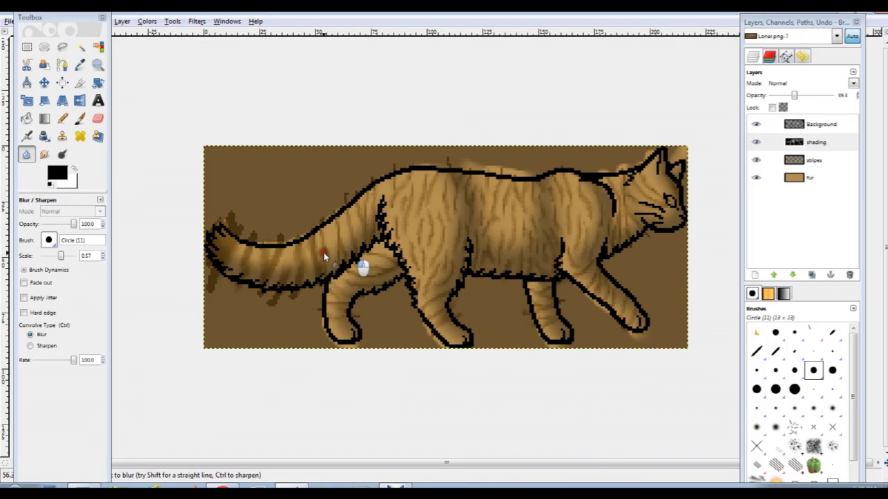
mouse_move(323, 254)
mouse_down()
mouse_move(263, 260)
mouse_move(372, 217)
mouse_up()
drag(466, 212, 448, 179)
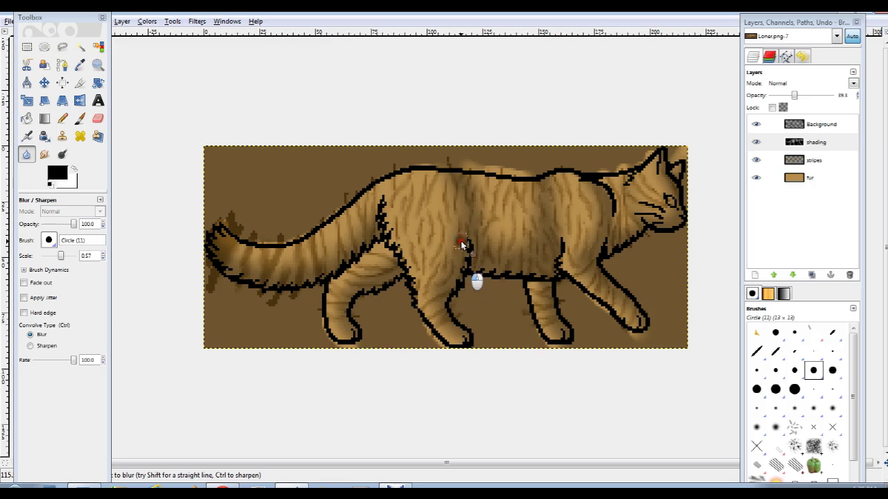
mouse_move(504, 236)
mouse_down()
mouse_move(545, 238)
mouse_move(541, 168)
mouse_move(574, 239)
mouse_up()
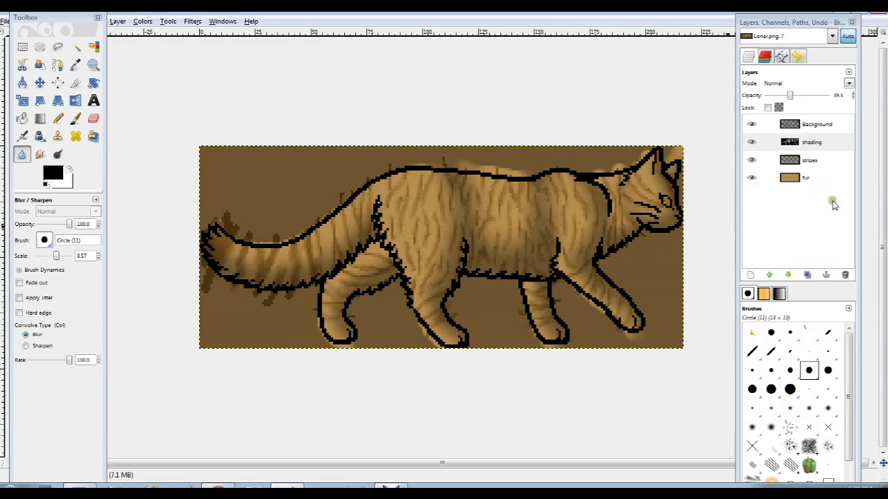
Step: Add a transparent layer named earpink and set the foreground colour to pink ffa581
click(751, 274)
text(earpink)
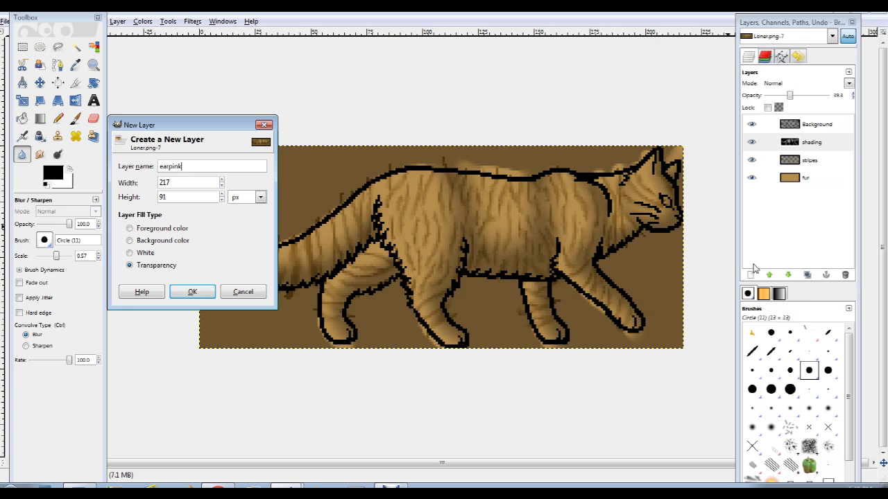
key(Return)
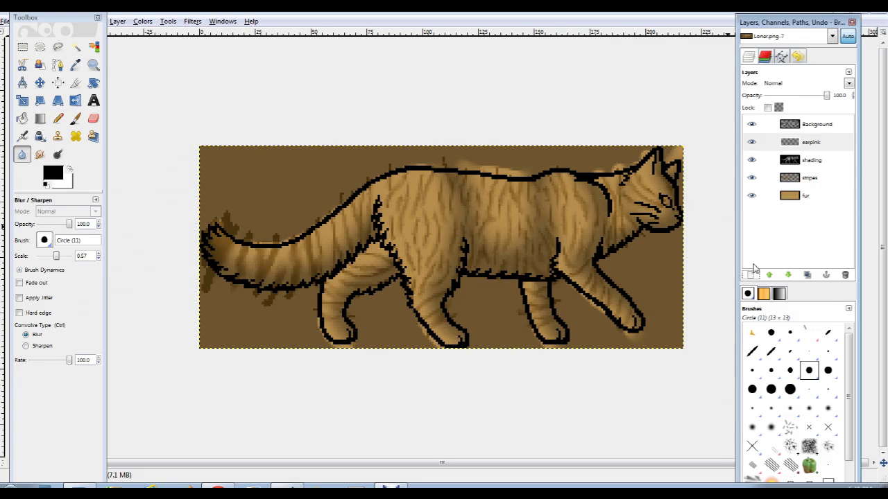
click(80, 127)
click(58, 182)
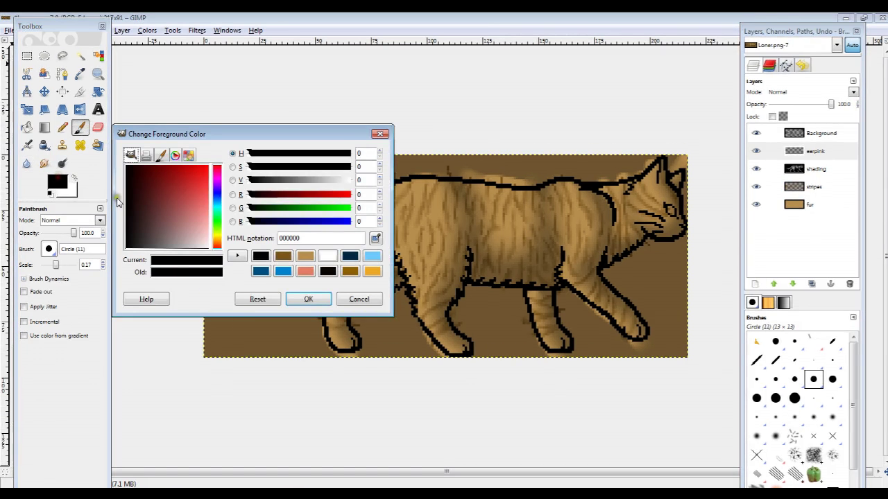
click(167, 182)
drag(226, 215, 221, 248)
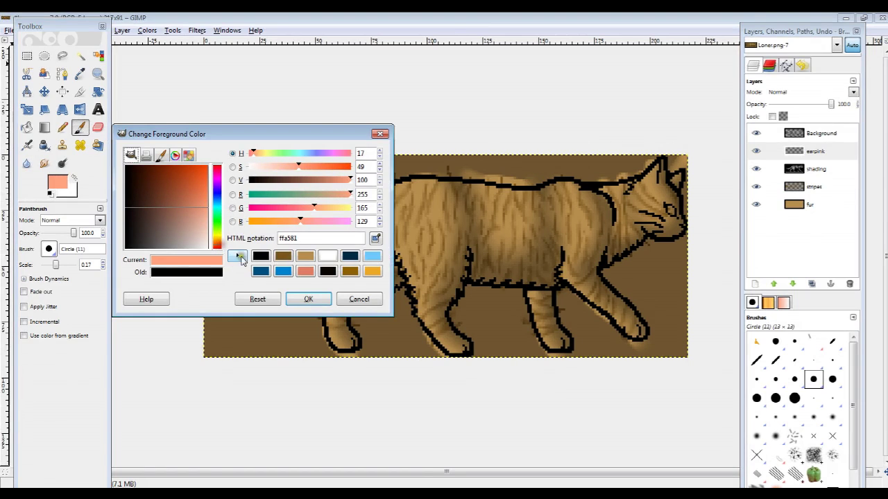
click(308, 299)
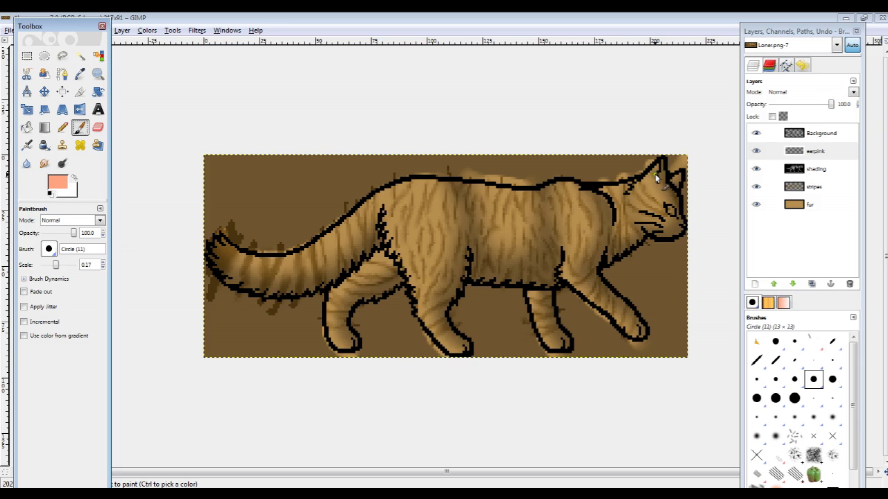
Step: Paint and smudge pink into the inner ear, then bucket-fill the nose pink
drag(660, 163, 666, 181)
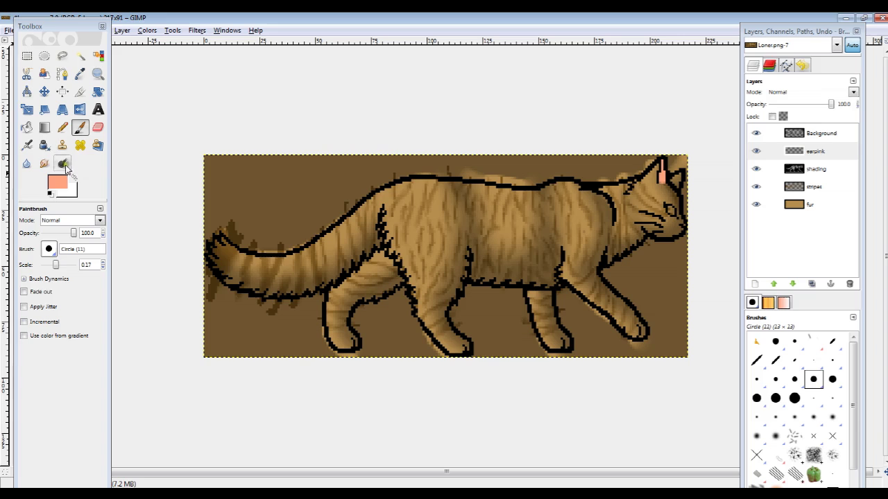
click(44, 162)
drag(662, 179, 660, 188)
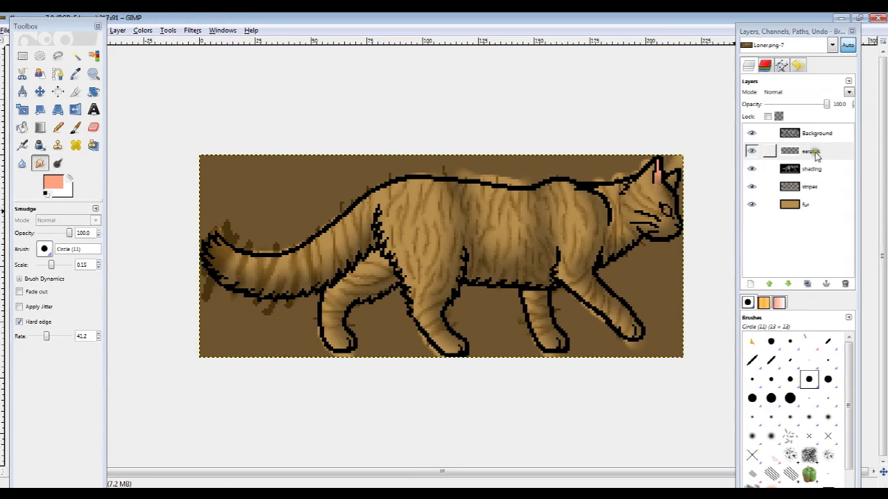
click(831, 136)
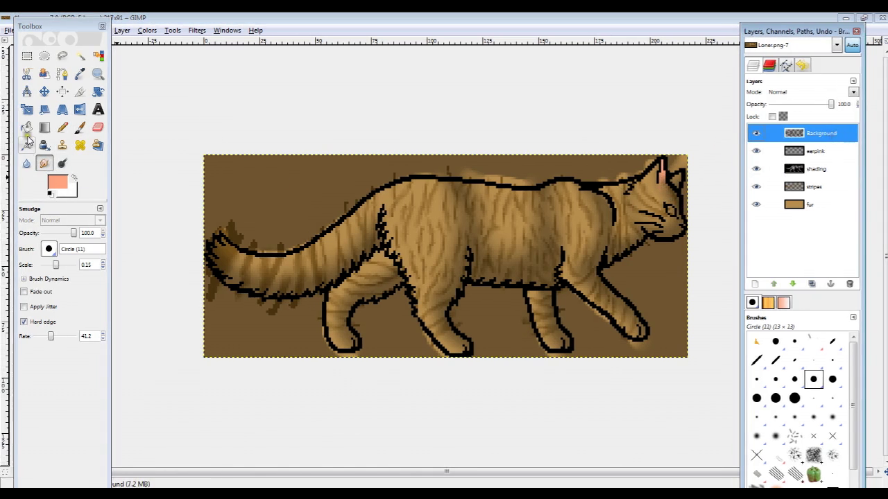
click(22, 127)
click(683, 226)
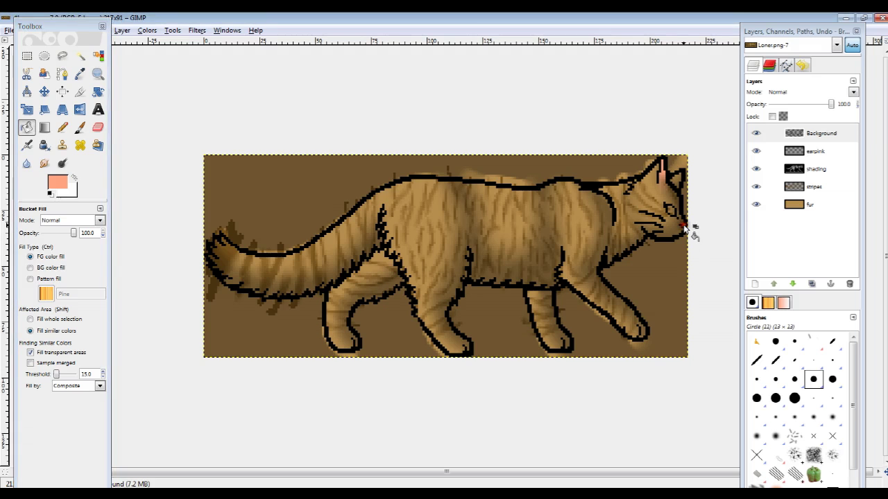
click(96, 75)
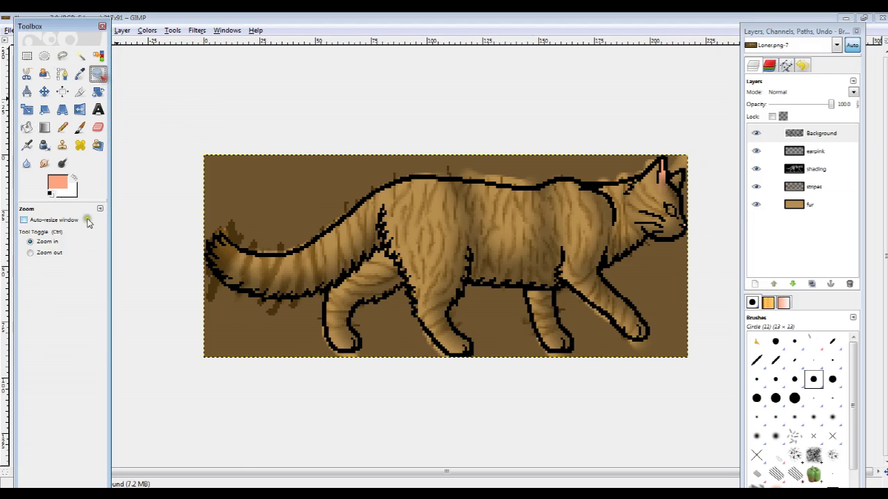
Step: Zoom in to pixel level on the cat's eye and move the layers panel aside
click(627, 171)
click(627, 170)
click(627, 171)
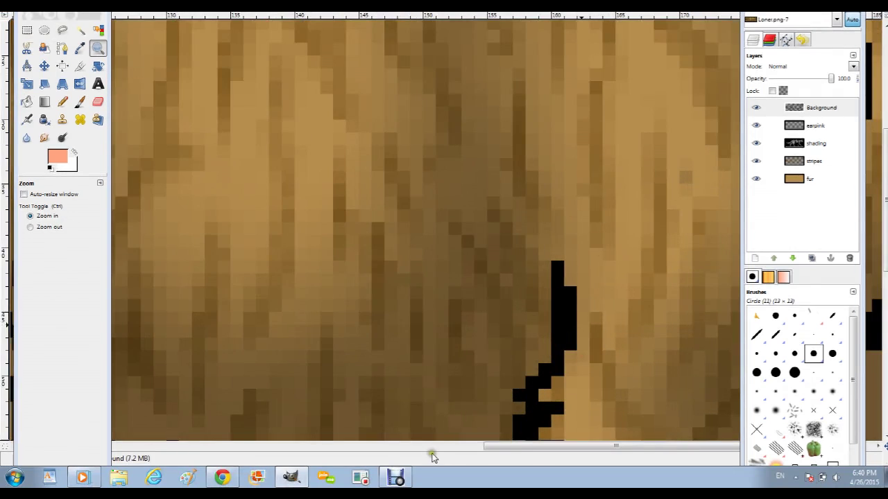
drag(525, 447, 709, 448)
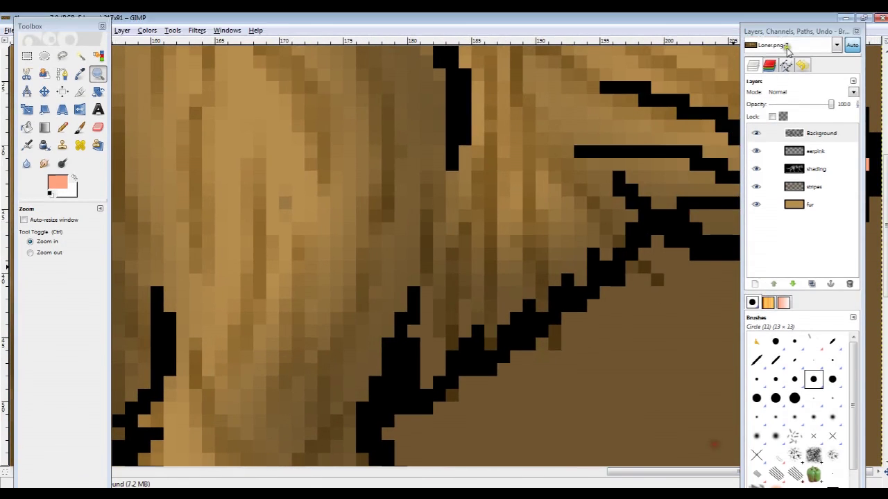
drag(792, 31, 581, 81)
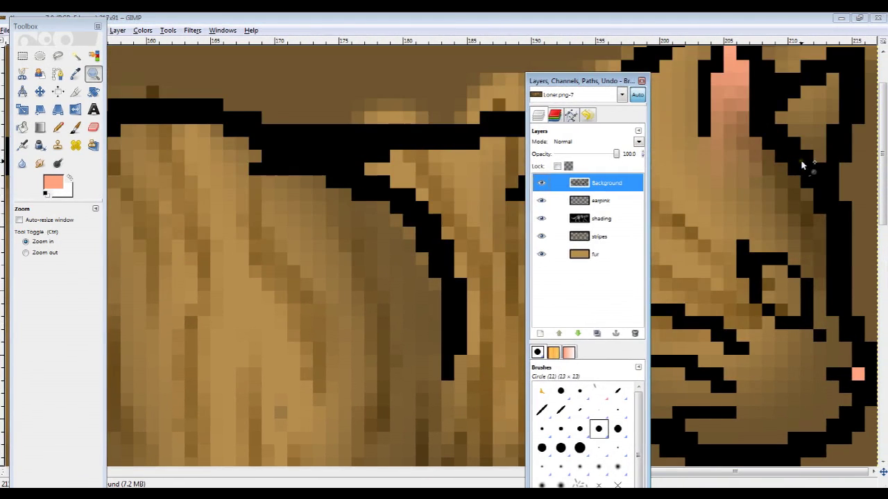
Step: Set the foreground colour to green and pencil in the cat's eye
click(62, 127)
click(58, 182)
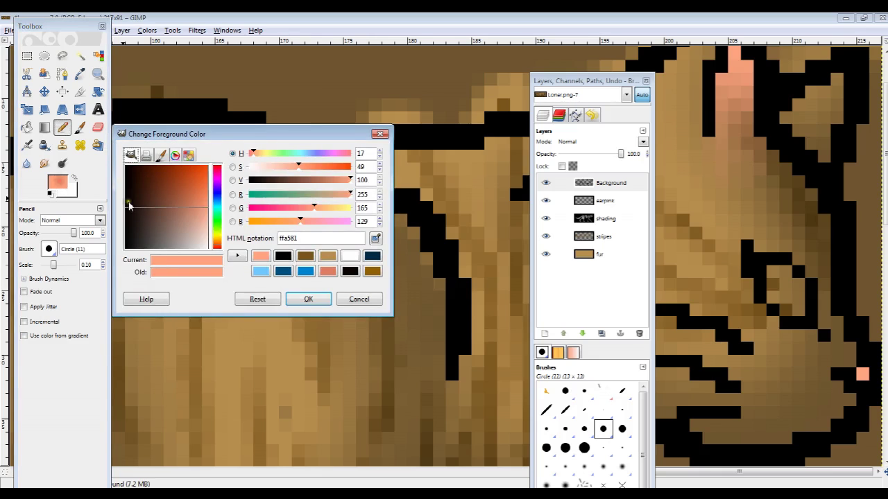
drag(220, 234, 186, 168)
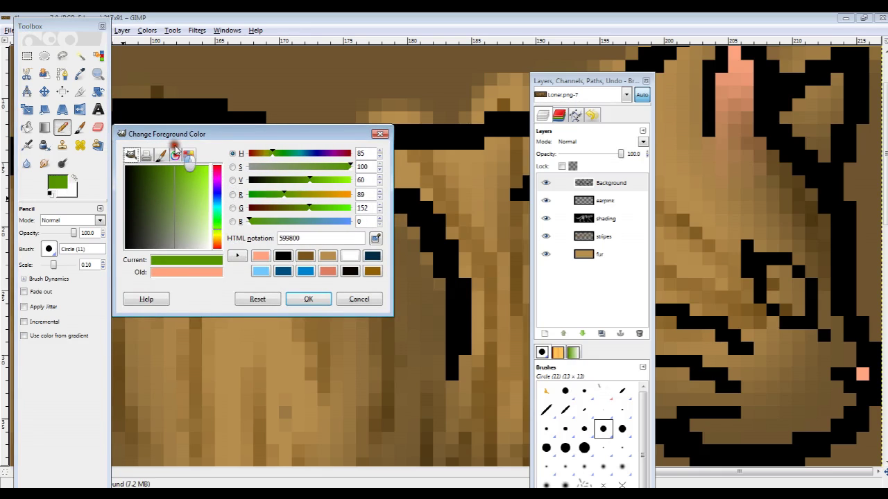
click(304, 302)
mouse_move(770, 299)
mouse_down()
mouse_move(772, 271)
mouse_move(796, 309)
mouse_move(796, 276)
mouse_up()
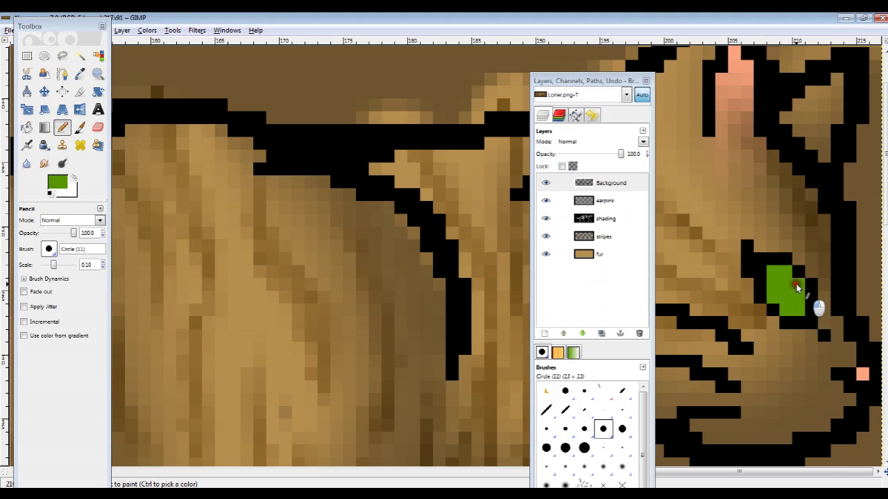
Step: Pencil a black vertical pupil down the eye, then set the foreground to white
click(60, 182)
drag(159, 222, 122, 292)
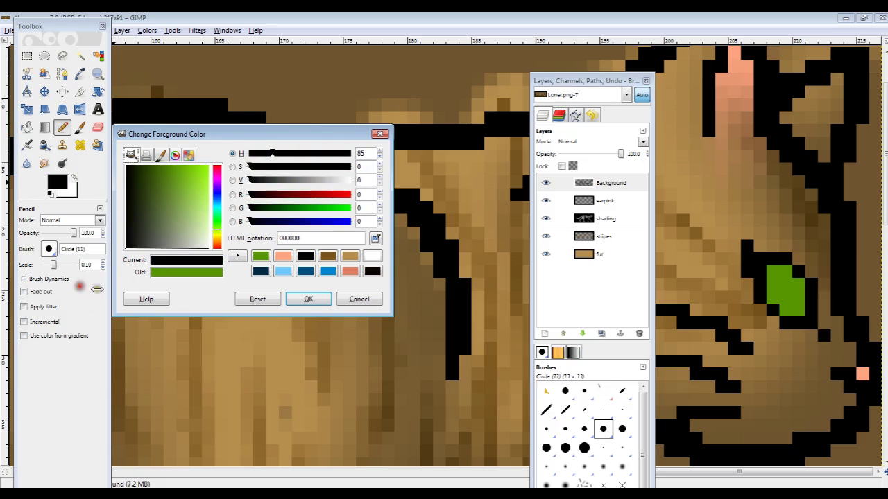
click(308, 303)
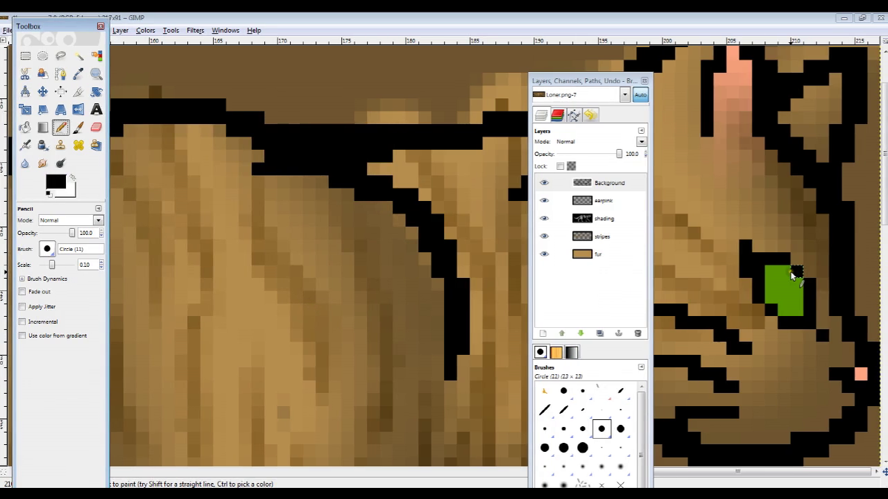
drag(783, 277, 785, 297)
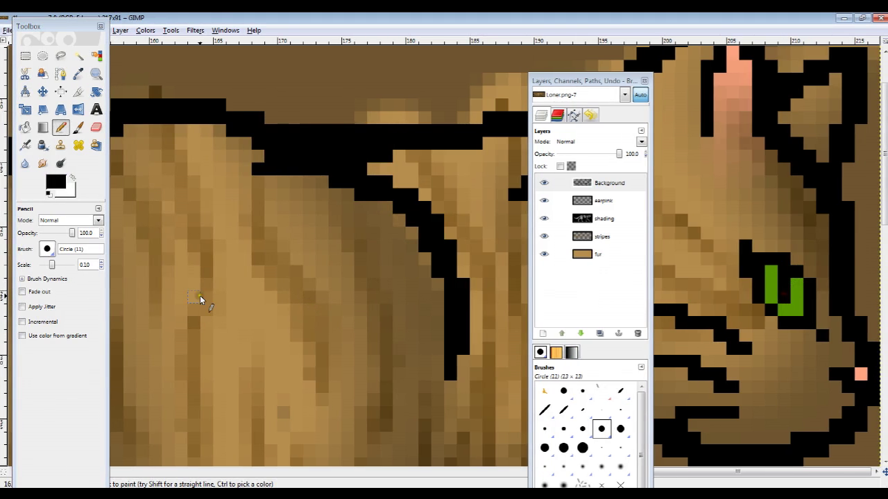
click(56, 184)
click(129, 152)
click(326, 299)
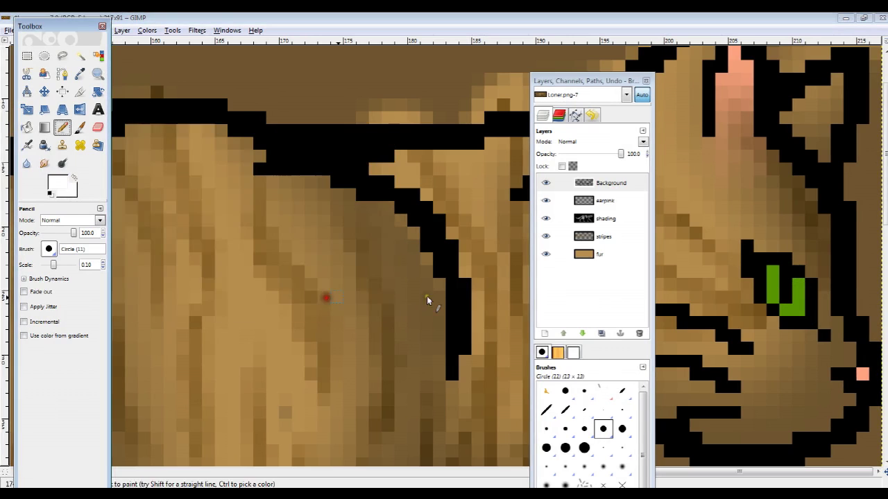
Step: Add a white glint pixel to the eye and sample the eye's green colour
click(784, 272)
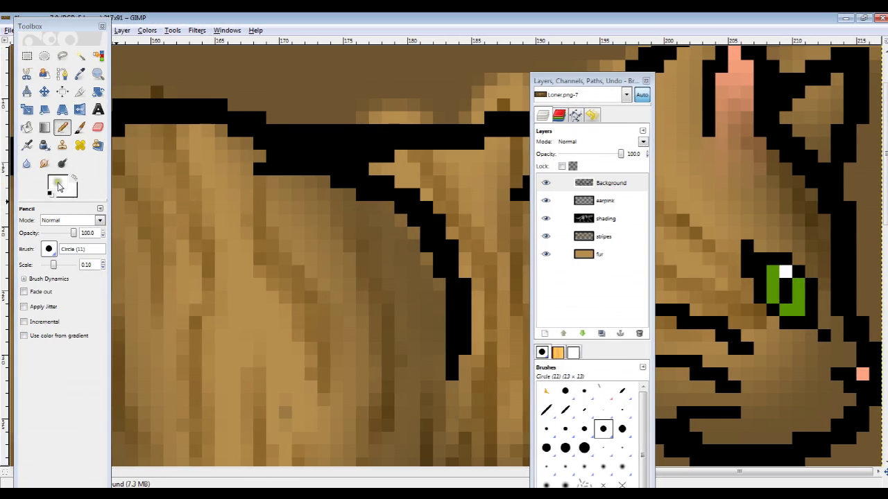
click(58, 186)
click(308, 299)
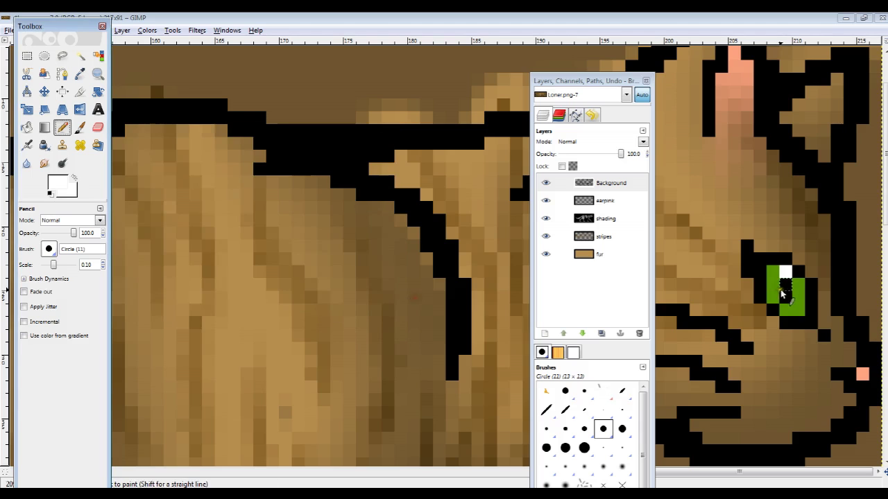
click(62, 74)
click(80, 74)
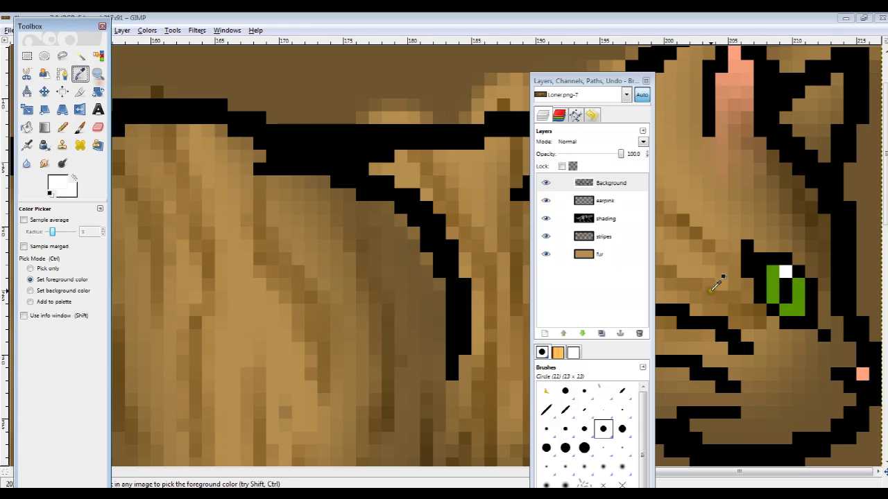
click(772, 278)
Step: Set the pencil colour to darker and medium green shades for the eye
click(62, 127)
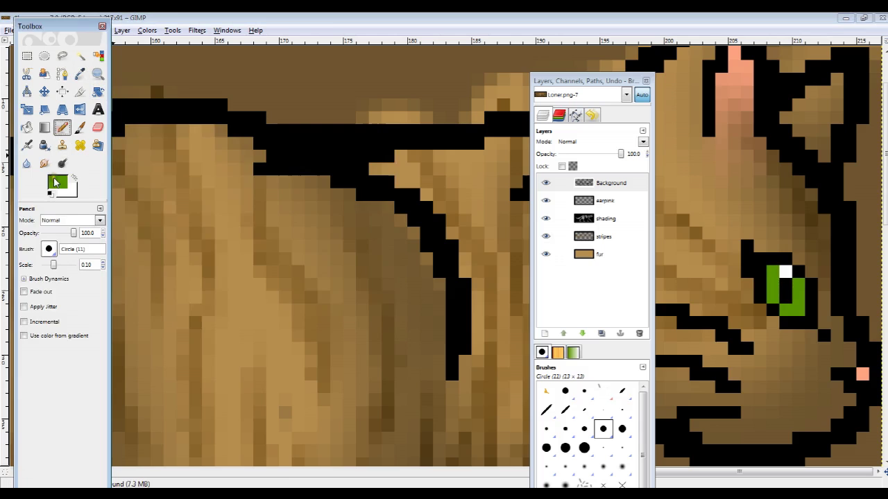
click(57, 183)
drag(175, 169, 150, 170)
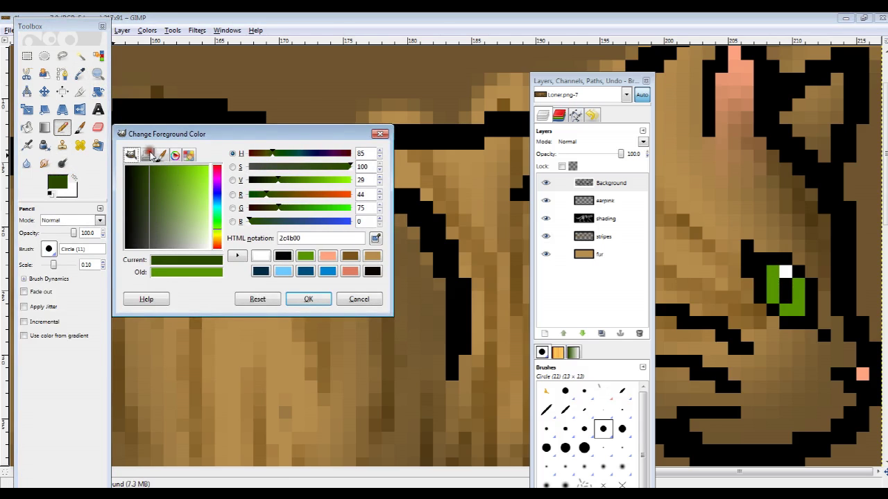
click(308, 298)
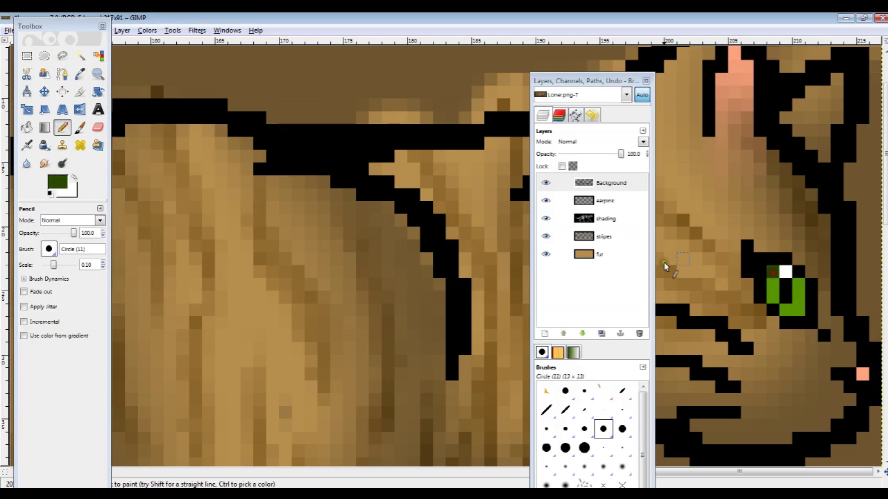
click(61, 182)
click(164, 174)
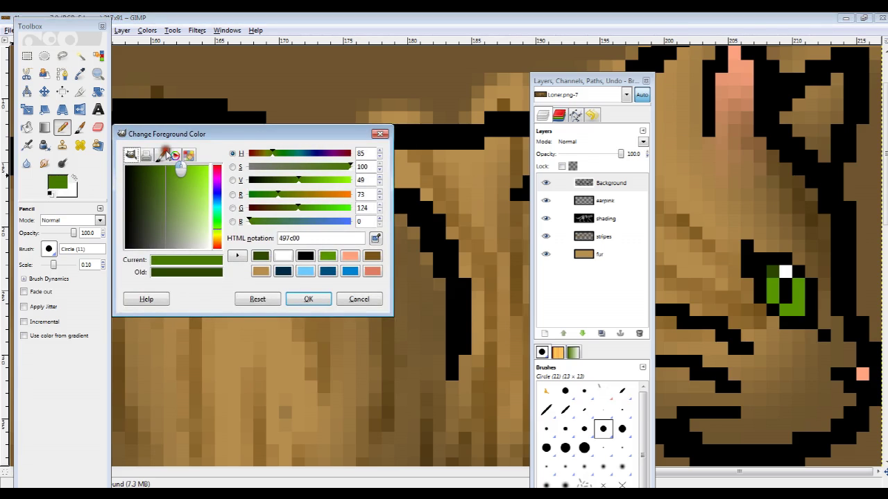
click(323, 300)
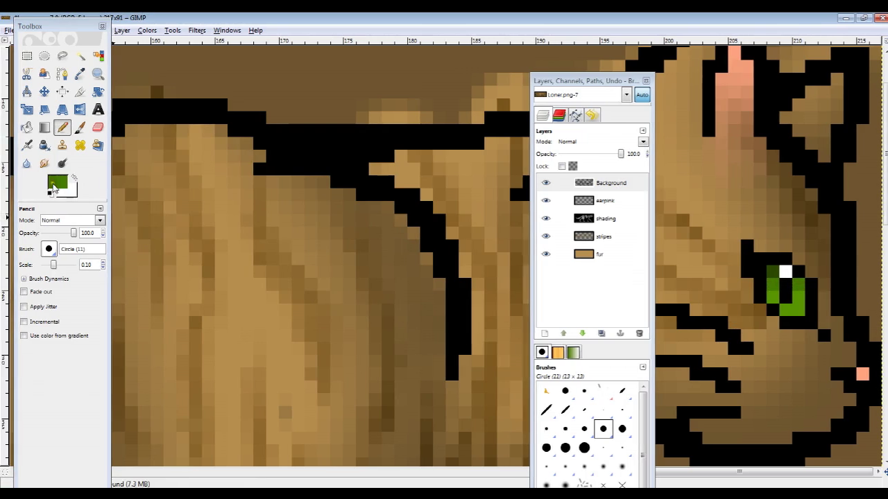
Step: Paint a vivid lime-green highlight pixel in the eye and zoom back out
click(57, 182)
drag(180, 194, 229, 192)
click(309, 298)
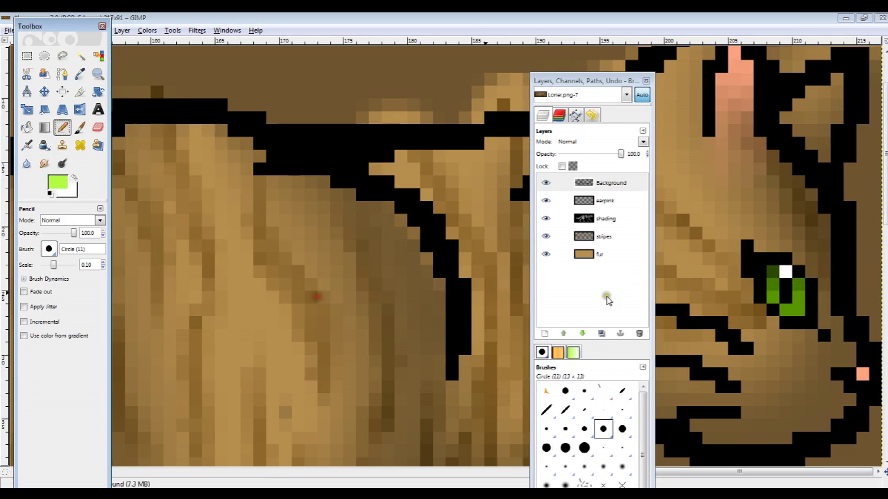
click(788, 310)
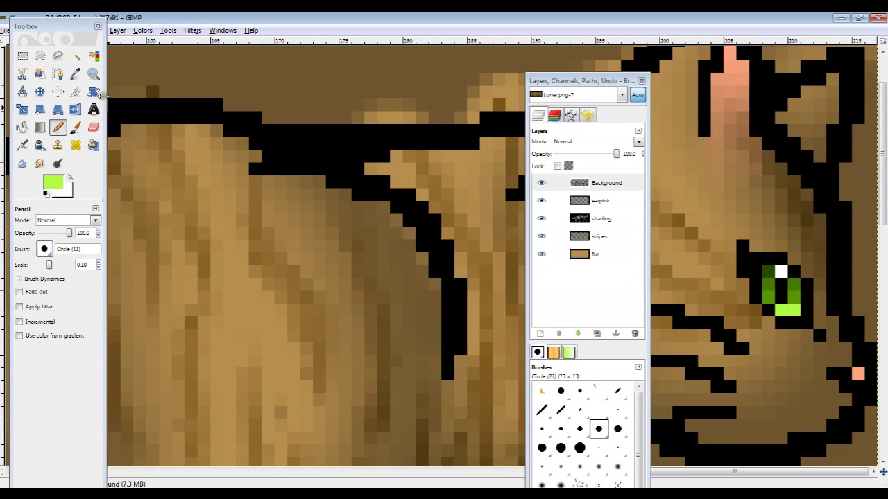
click(93, 73)
click(48, 252)
click(343, 198)
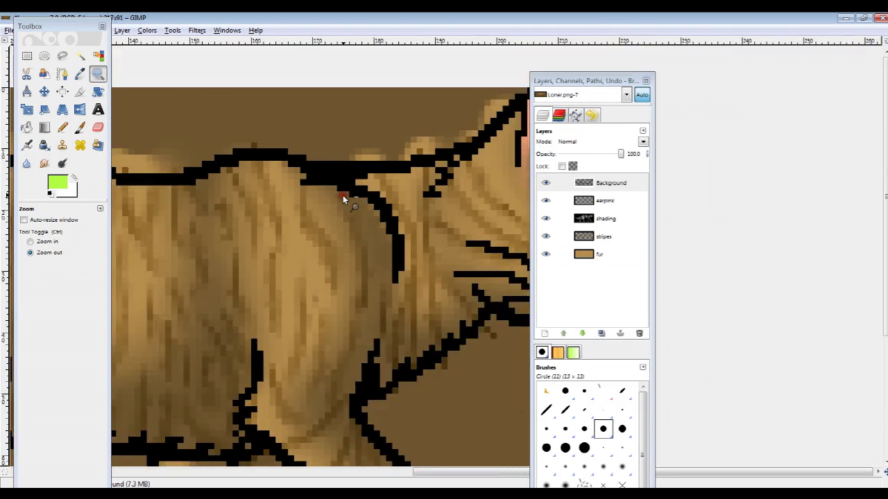
Step: Zoom out to the whole cat and fuzzy-select the brown background
click(342, 197)
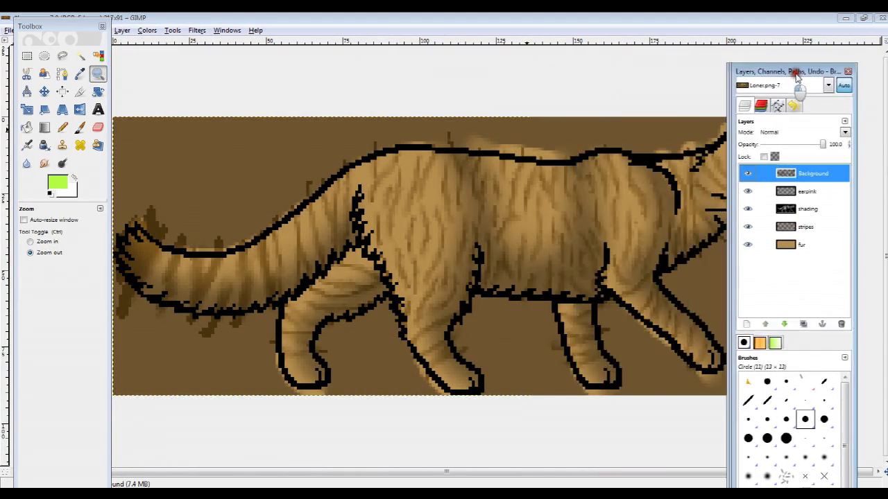
drag(593, 81, 838, 72)
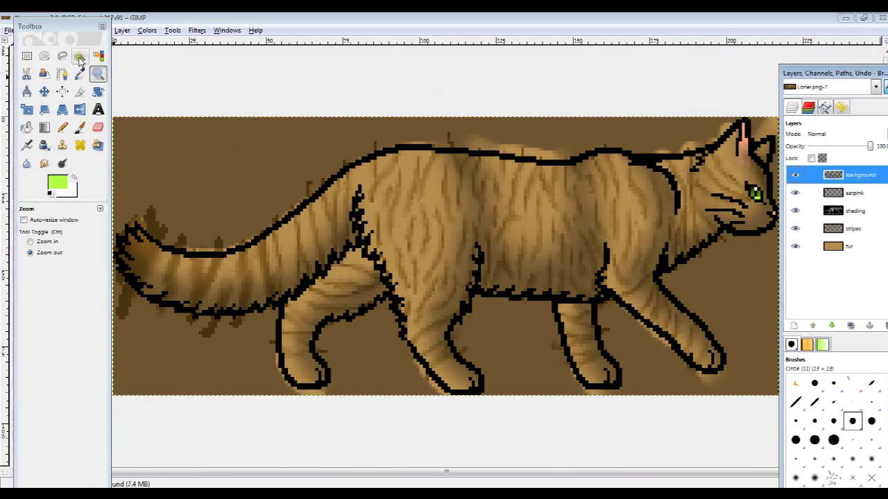
key(u)
click(300, 150)
Step: Cut the selected brown background from the Background, shading and fur layers
click(872, 176)
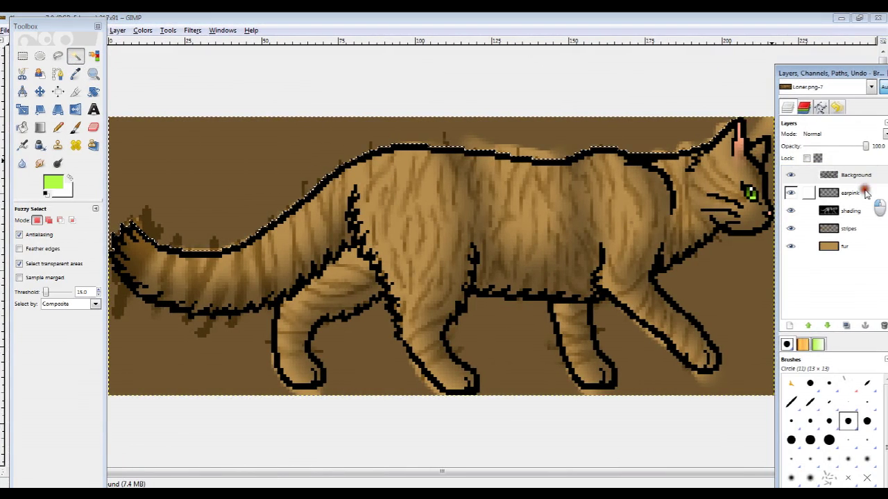
key(ctrl+x)
click(872, 229)
click(873, 246)
key(ctrl+x)
click(866, 176)
alt+click(867, 176)
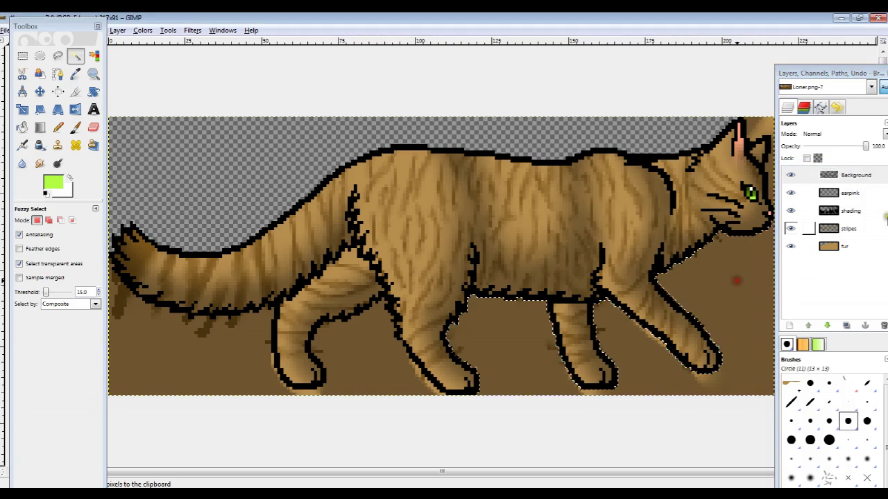
click(860, 211)
key(ctrl+x)
click(860, 245)
key(ctrl+x)
Step: Check each layer for leftover brown, delete it from the fur layer, and deselect
click(871, 176)
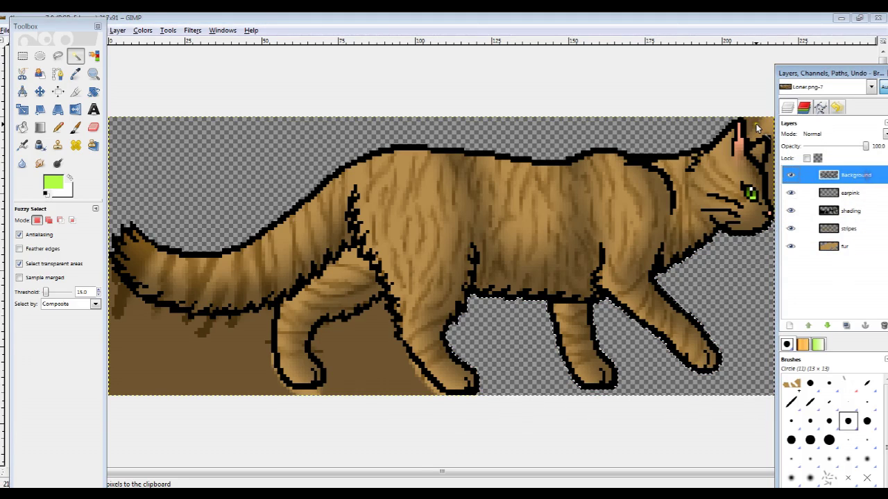
click(864, 211)
alt+click(864, 210)
click(864, 246)
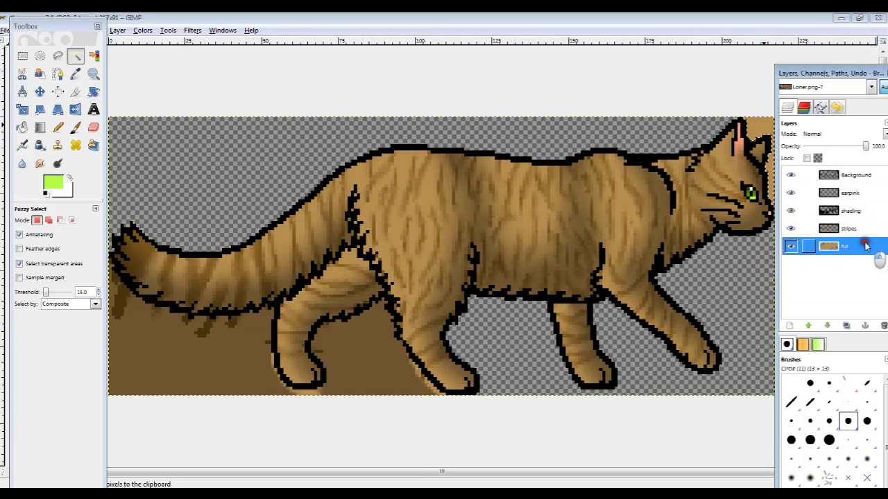
click(871, 175)
click(868, 195)
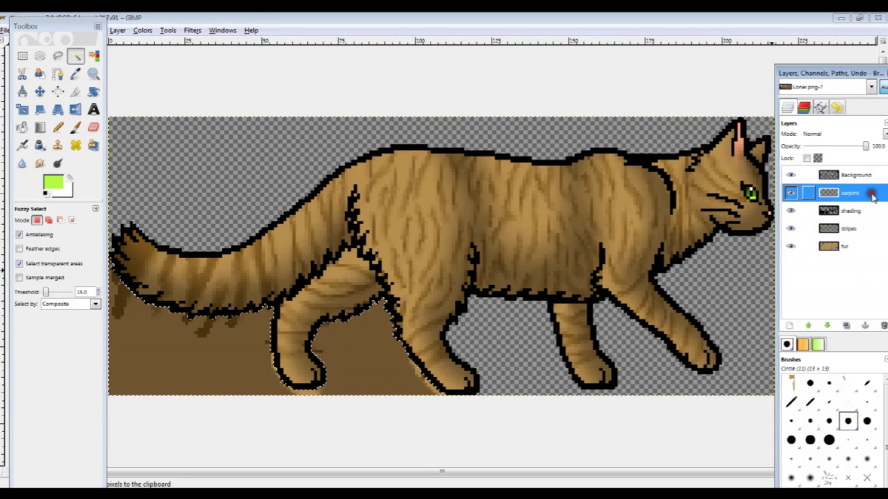
click(861, 212)
click(865, 229)
click(860, 248)
key(Delete)
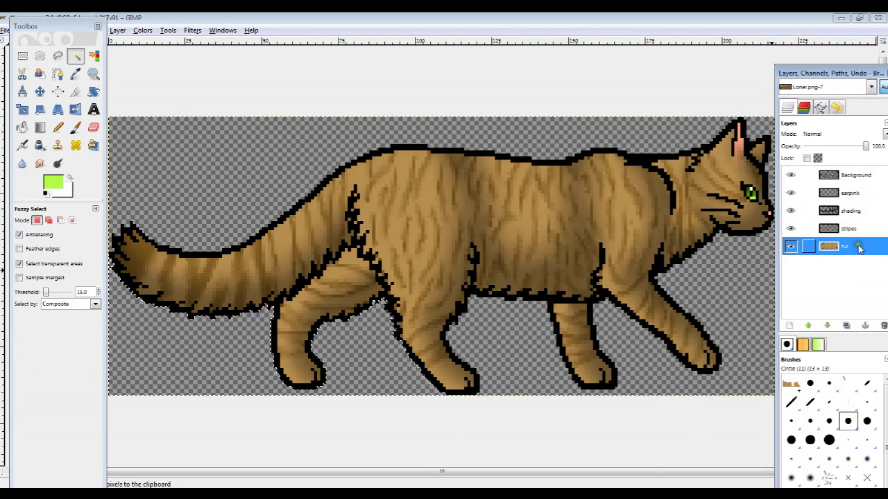
key(ctrl+shift+a)
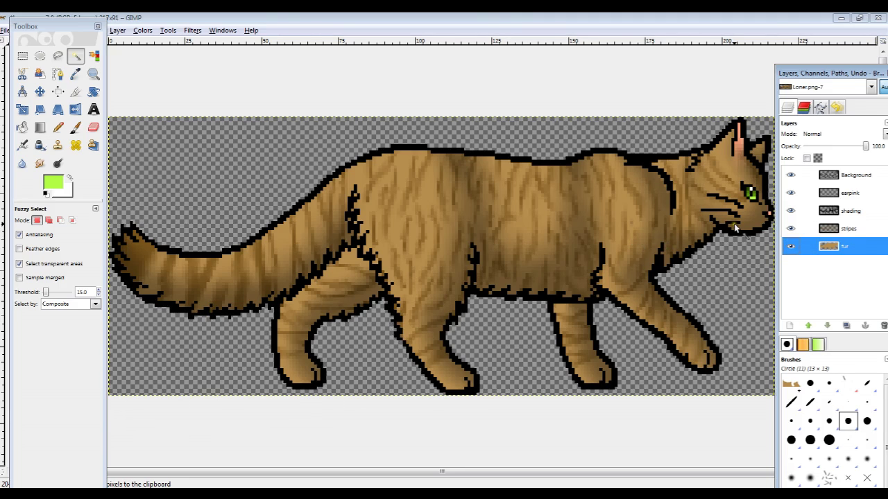